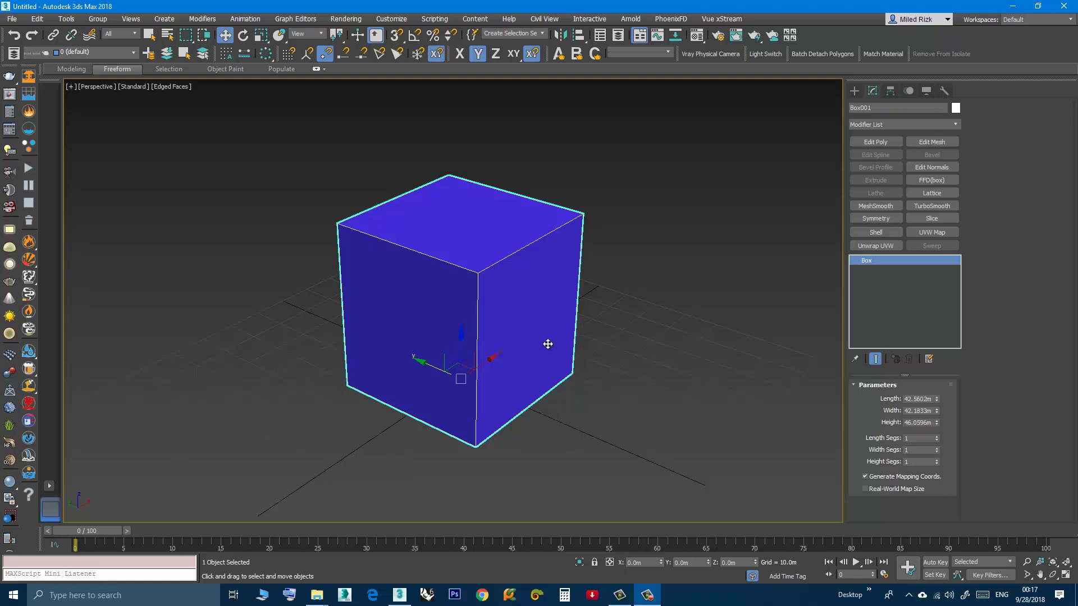
- Convert Box001 to an Editable Poly
middle_click_drag(548, 344, 527, 352, "alt")
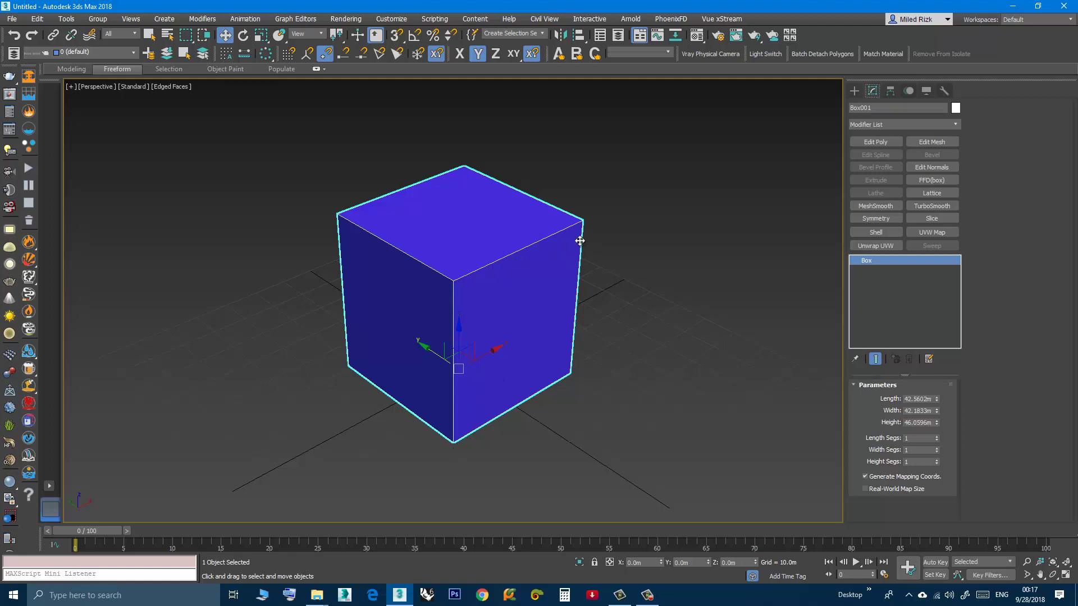
mouse_move(511, 352)
middle_mouse_down("alt")
mouse_move(549, 359)
mouse_move(522, 350)
middle_mouse_up("alt")
right_click(510, 307)
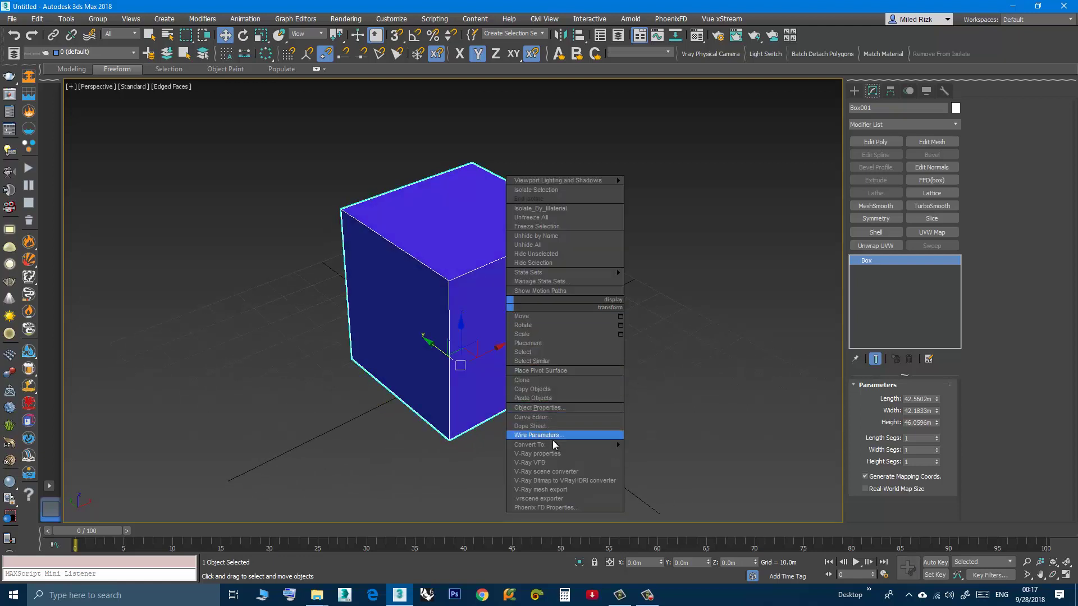
mouse_move(572, 448)
left_click(663, 453)
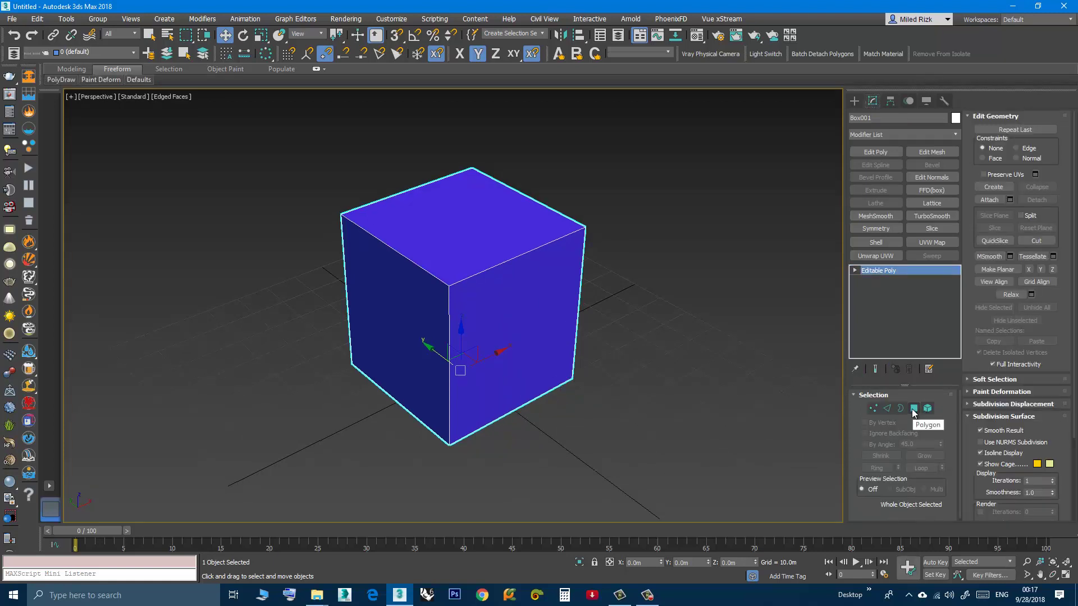
- At Polygon level, select the box's front-right side as a single four-sided polygon
left_click(913, 413)
left_click(507, 333)
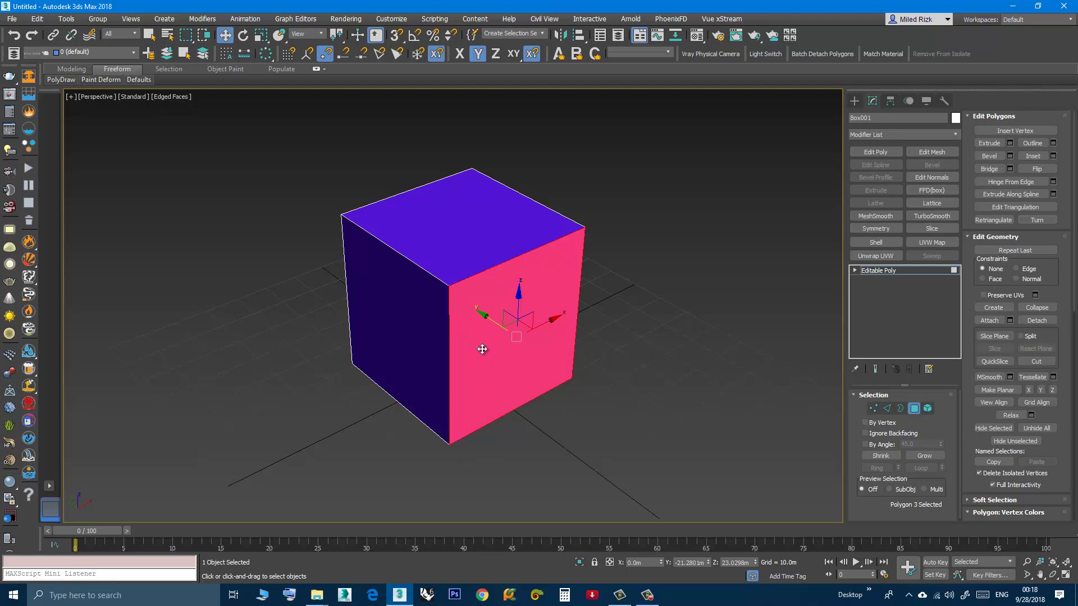
middle_click_drag(477, 343, 461, 332)
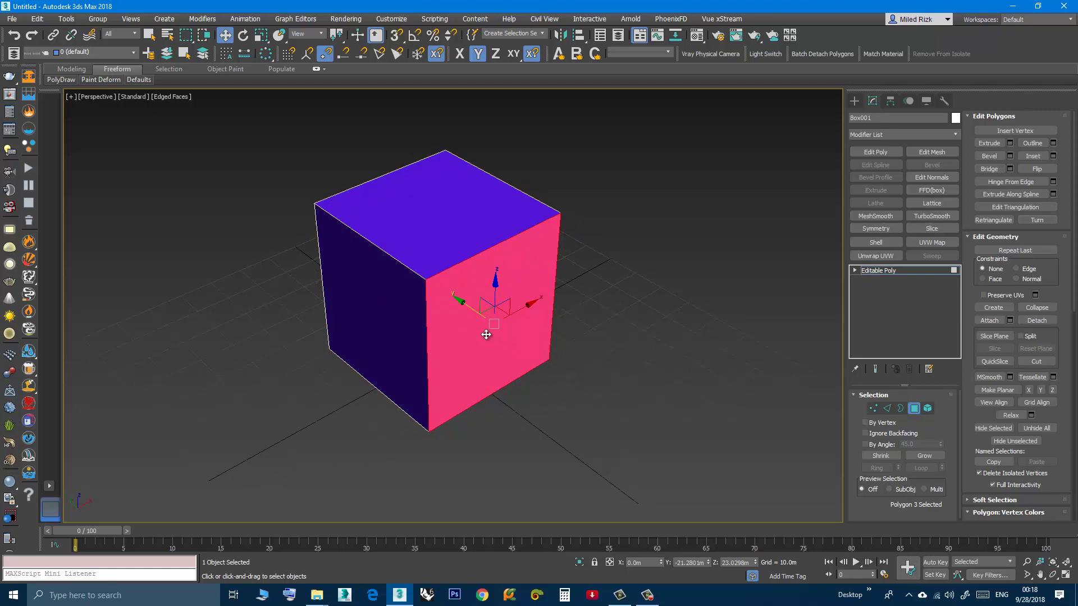
- Convert Box001 from Editable Poly to Editable Mesh
right_click(478, 315)
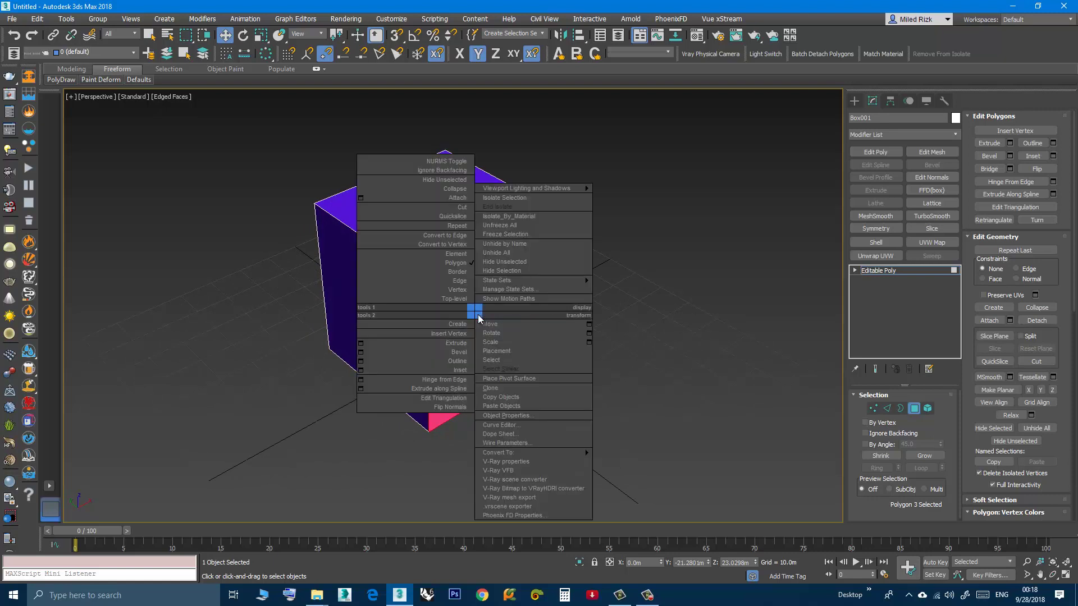
mouse_move(521, 451)
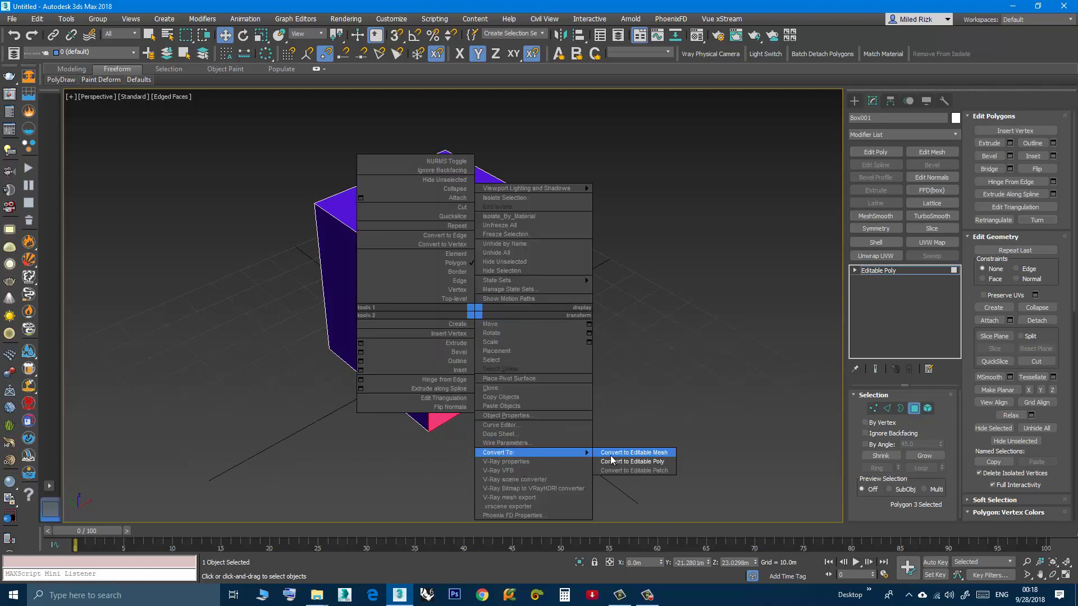
left_click(613, 453)
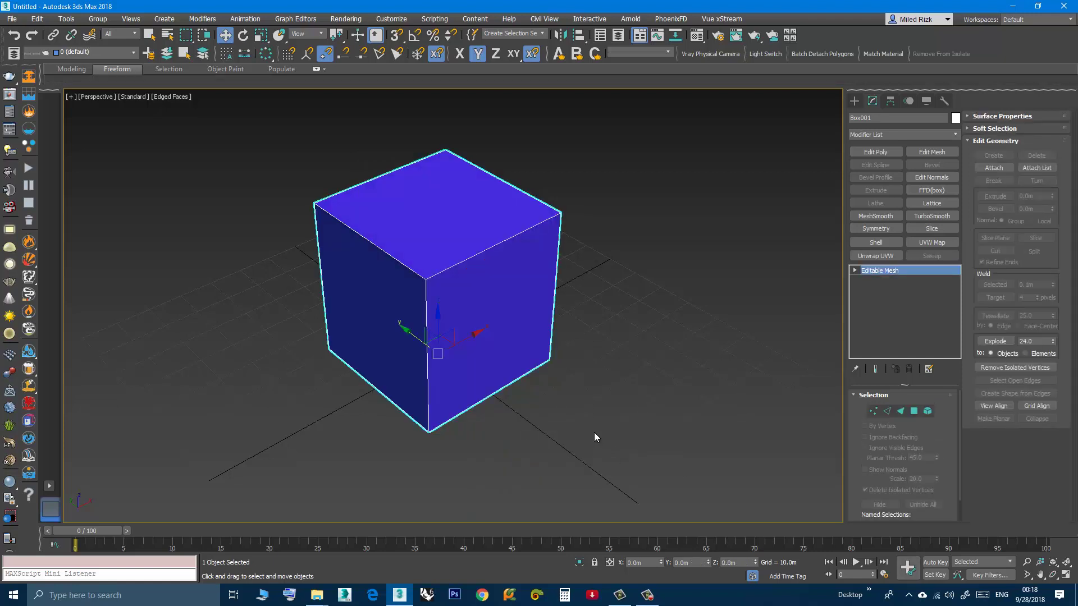
- At Polygon level, select the mesh's right-side polygon, trying the left side briefly
left_click(914, 411)
left_click(534, 360)
left_click(544, 385)
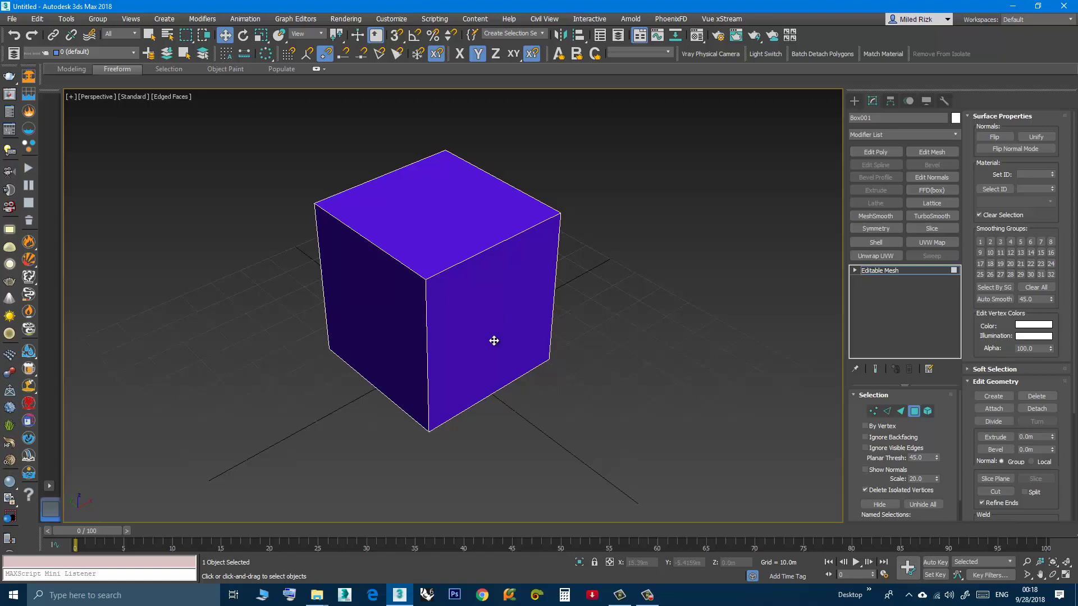
left_click(494, 339)
left_click(376, 302)
left_click(479, 312)
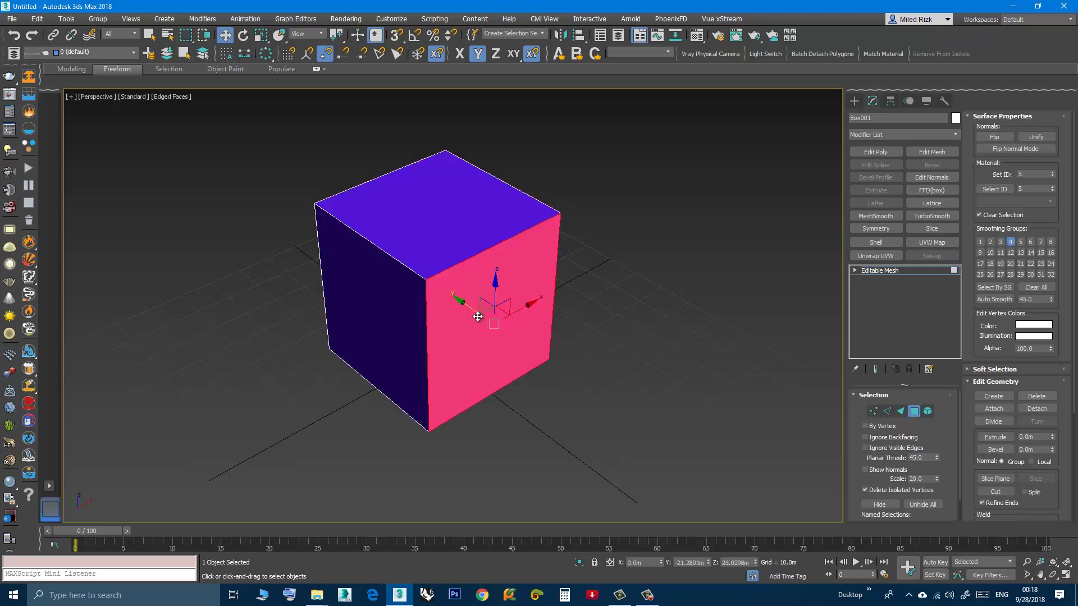
- At Face level, alternately select the front-right side's lower-right and upper-left triangles
left_click(901, 412)
left_click(637, 394)
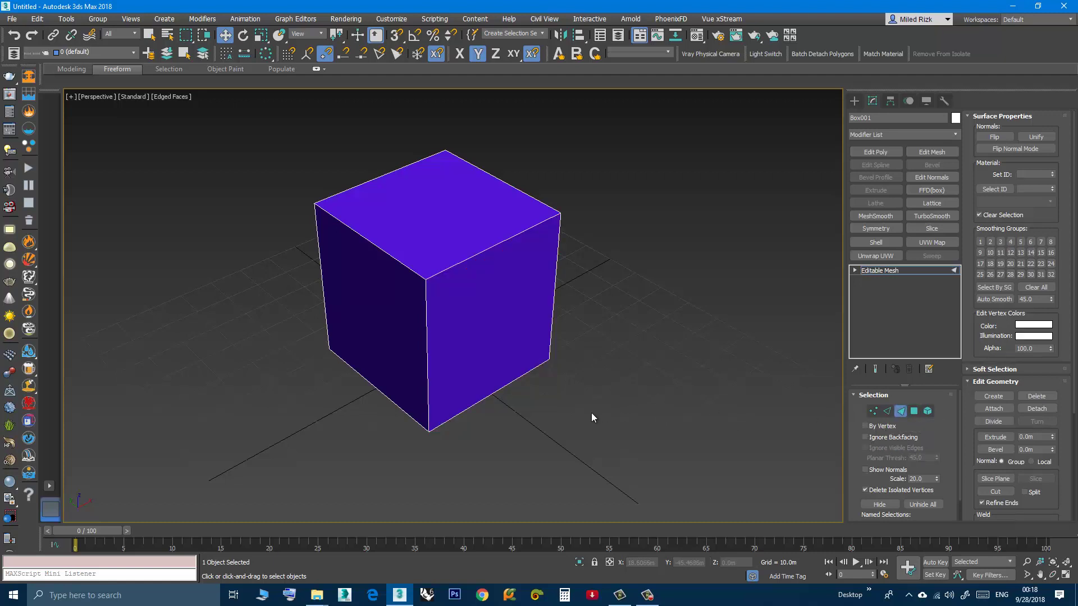
left_click(524, 339)
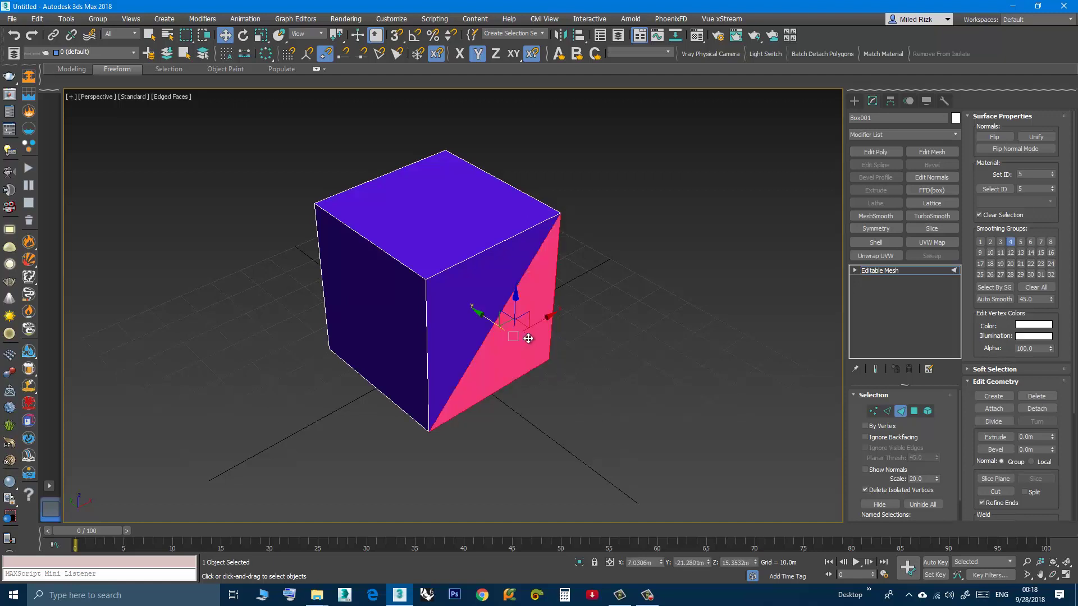
left_click(443, 310)
left_click(493, 334)
left_click(462, 322)
left_click(529, 346)
left_click(445, 323)
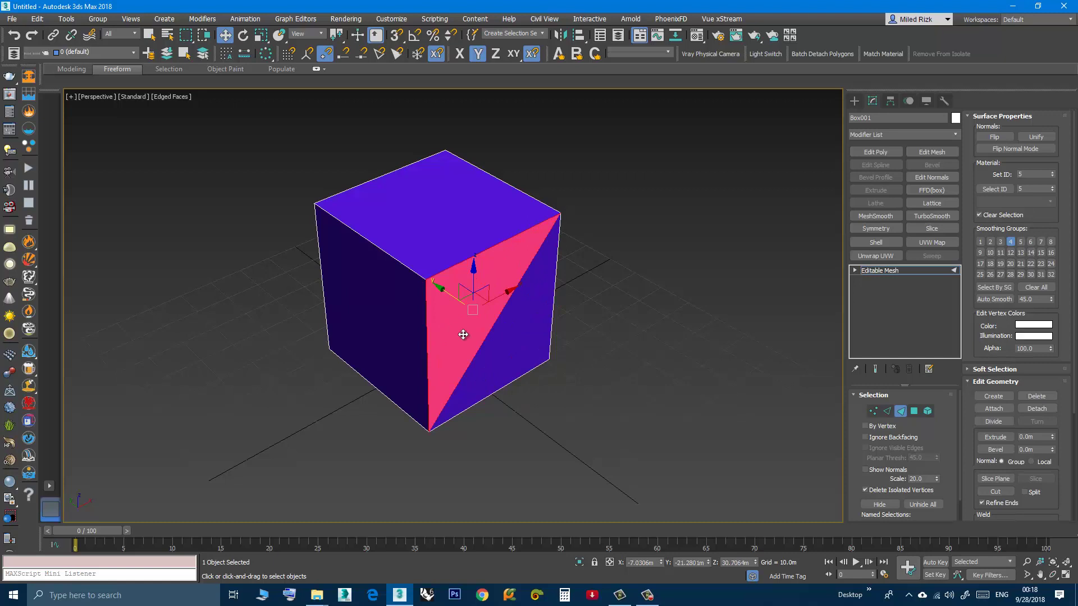
left_click(526, 351)
left_click(467, 330)
left_click(511, 341)
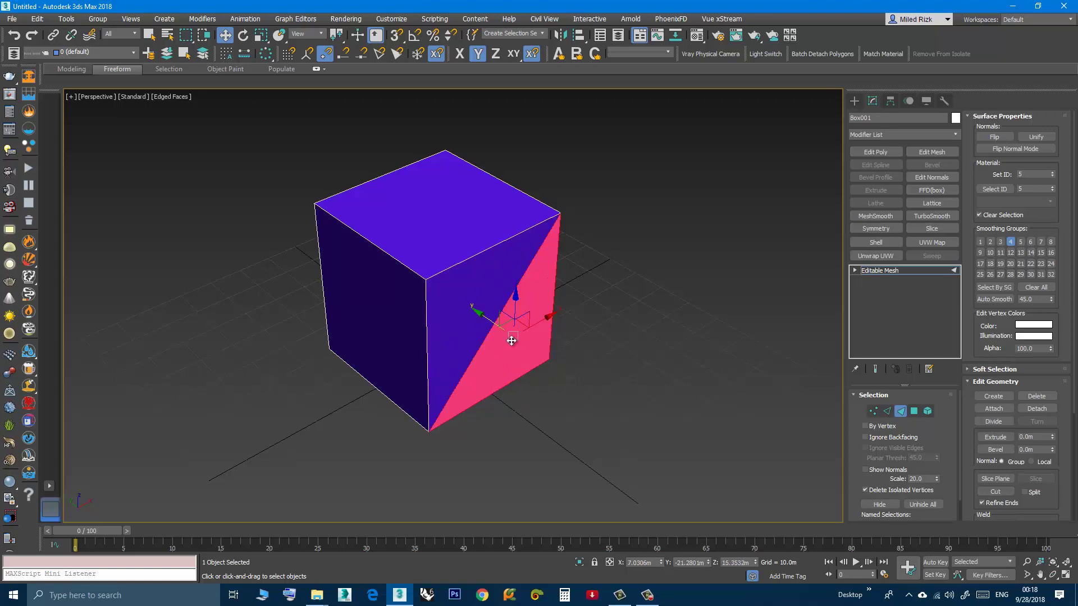
left_click(489, 323)
left_click(503, 325)
left_click(513, 332)
left_click(514, 336)
- Select the front side's two triangles once more, then clear the selection
left_click(453, 294)
left_click(511, 332)
left_click(538, 401)
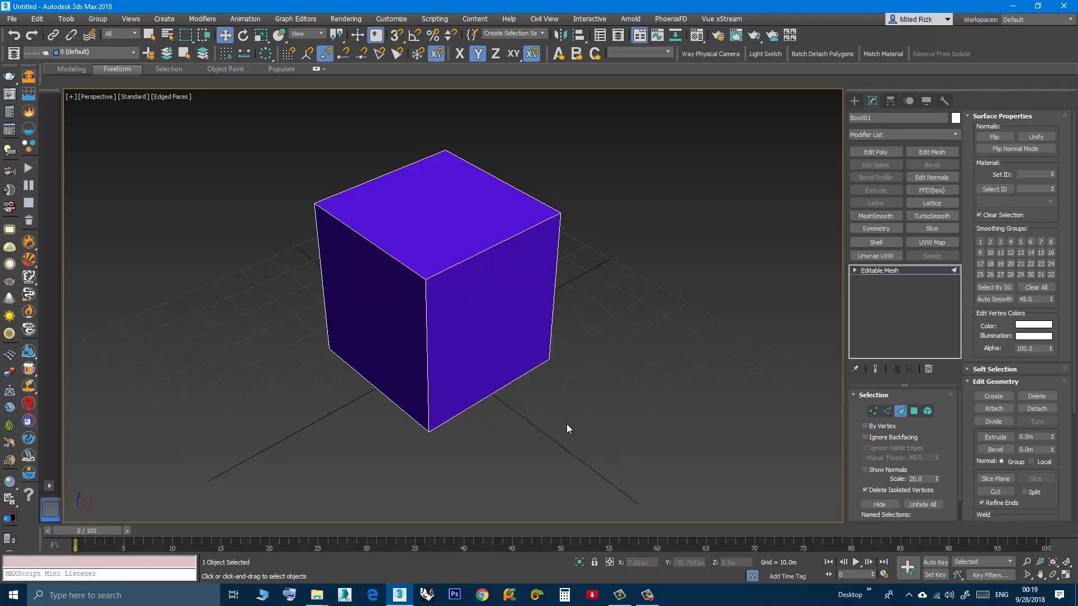
- At Edge level, test a few outer edges, then select the front-right face's hidden diagonal
left_click(887, 412)
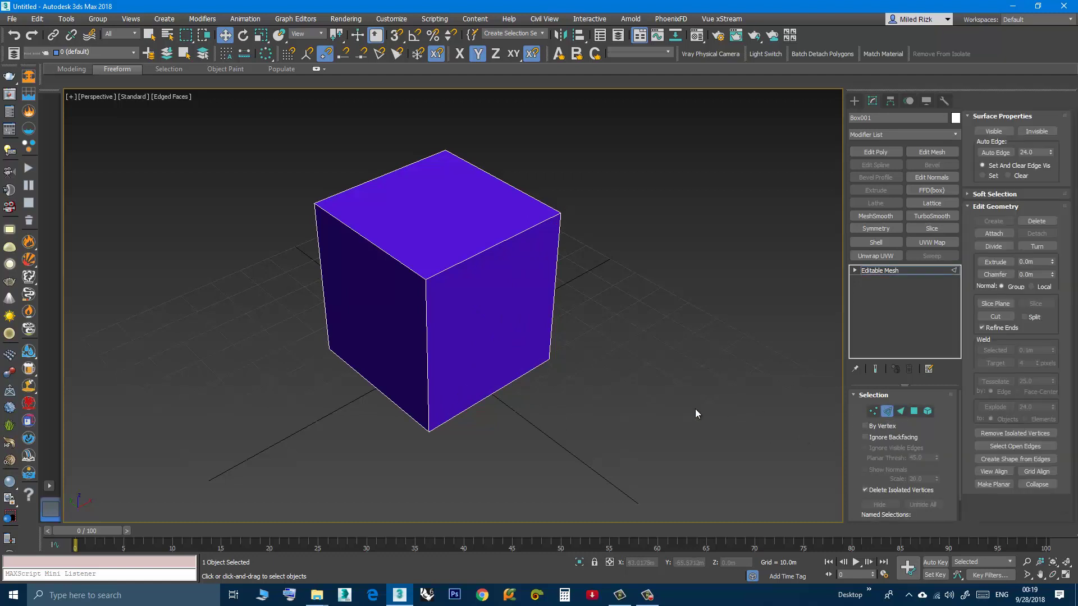
left_click(555, 286)
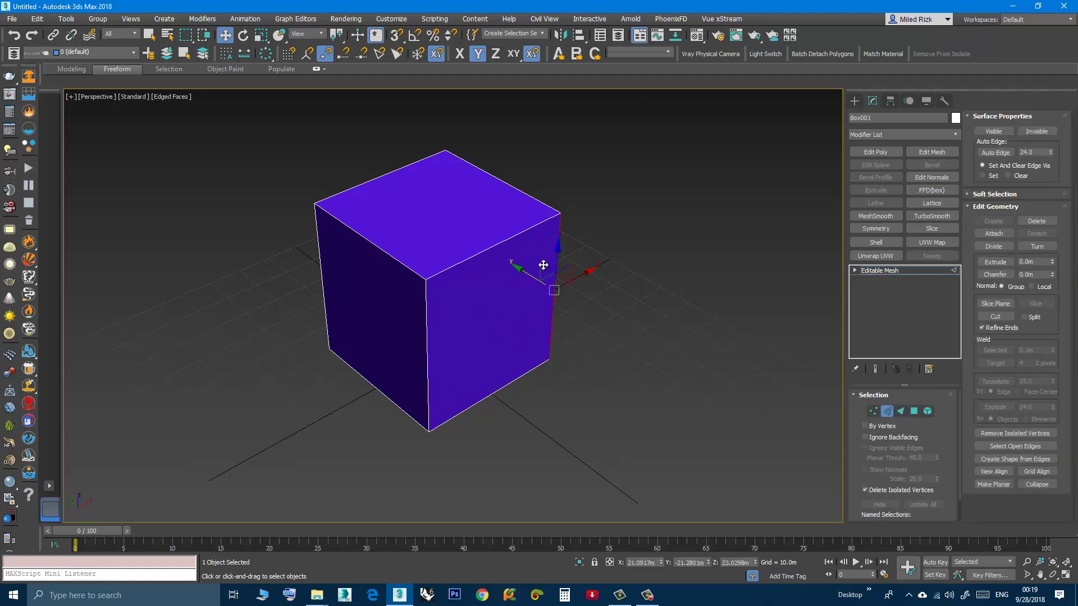
left_click(516, 236)
left_click(511, 238)
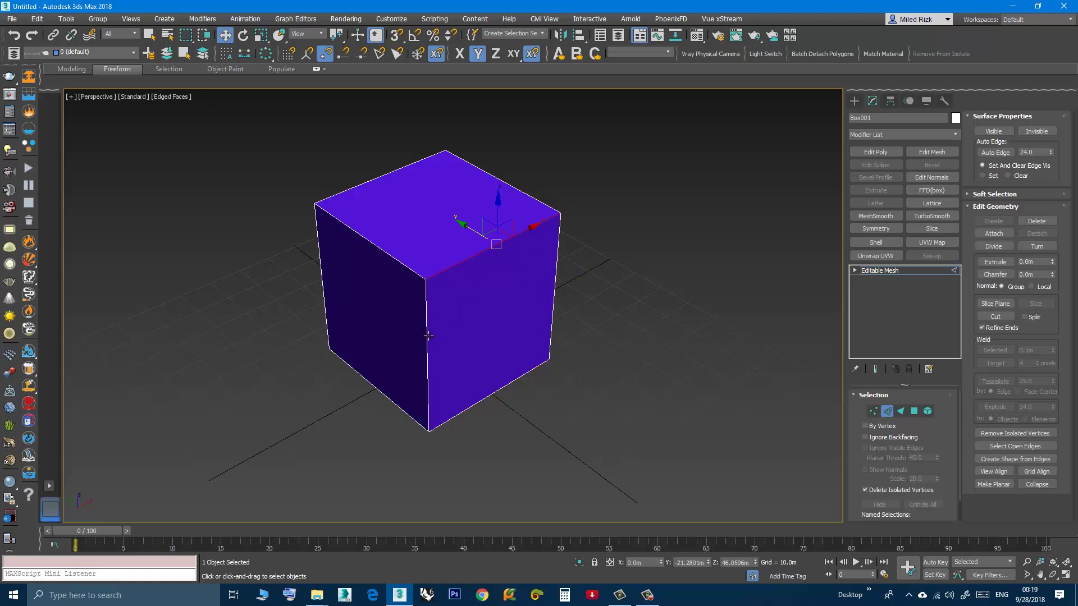
left_click(495, 424)
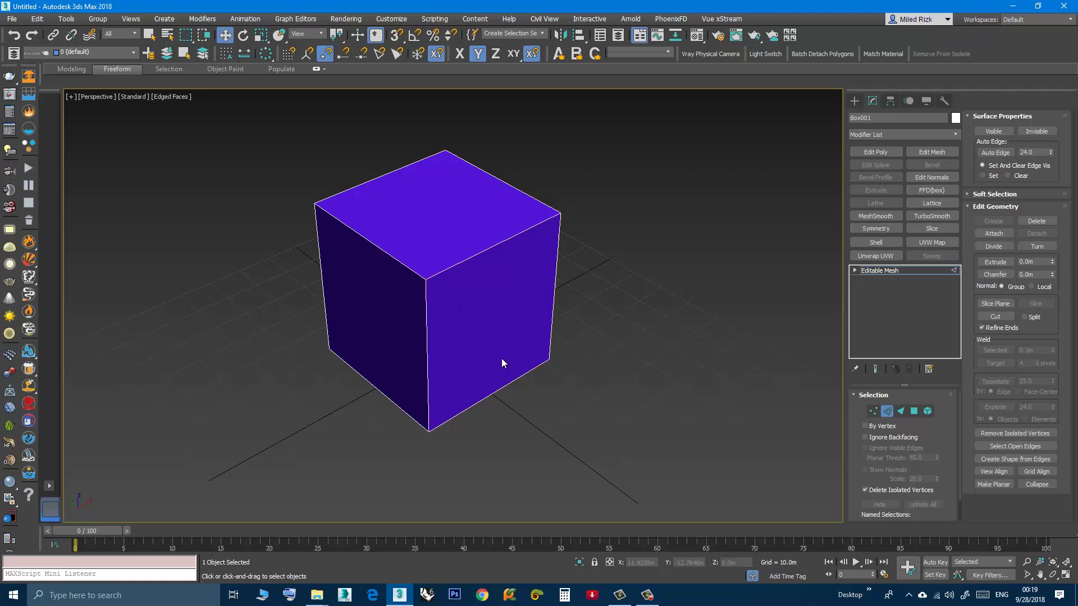
left_click(494, 328)
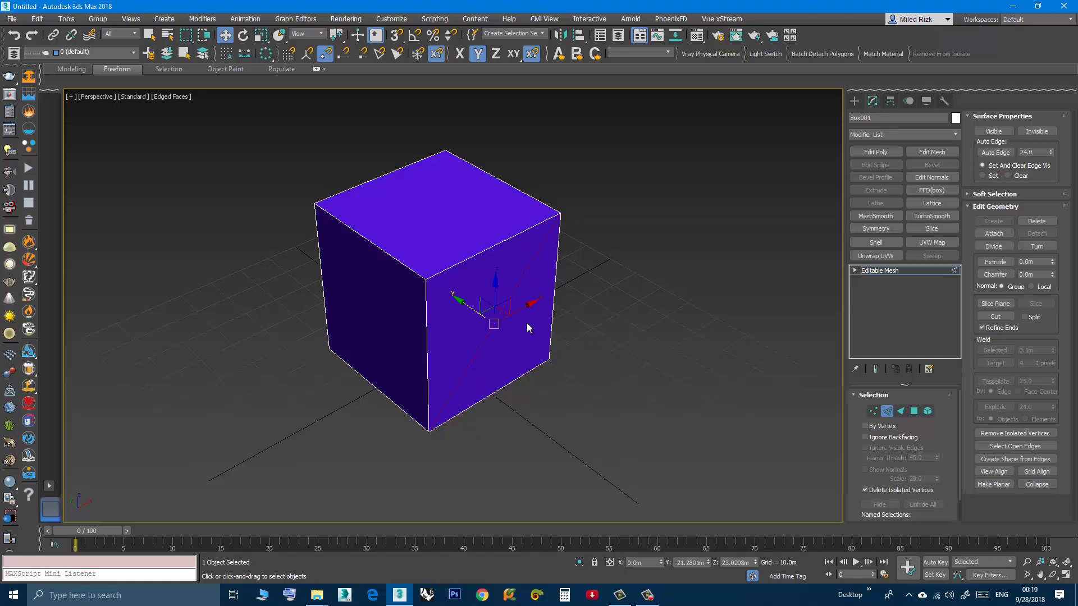
- Cancel an accidental corner drag and rectangle-select all of the box's edges
left_click_drag(467, 302, 541, 335)
right_click(541, 336)
left_click(564, 406)
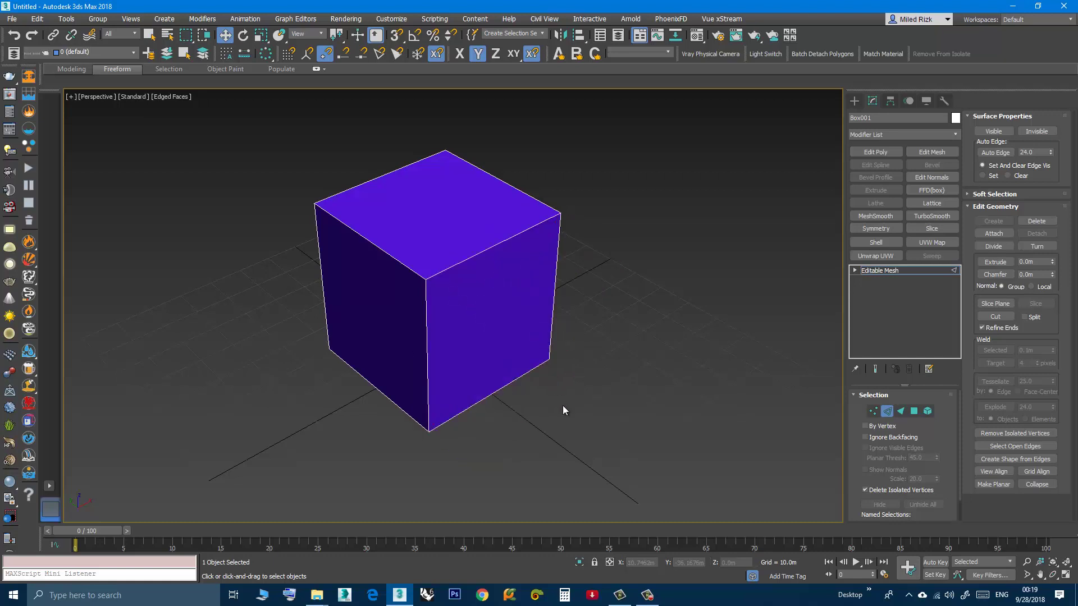
left_click_drag(233, 99, 235, 101)
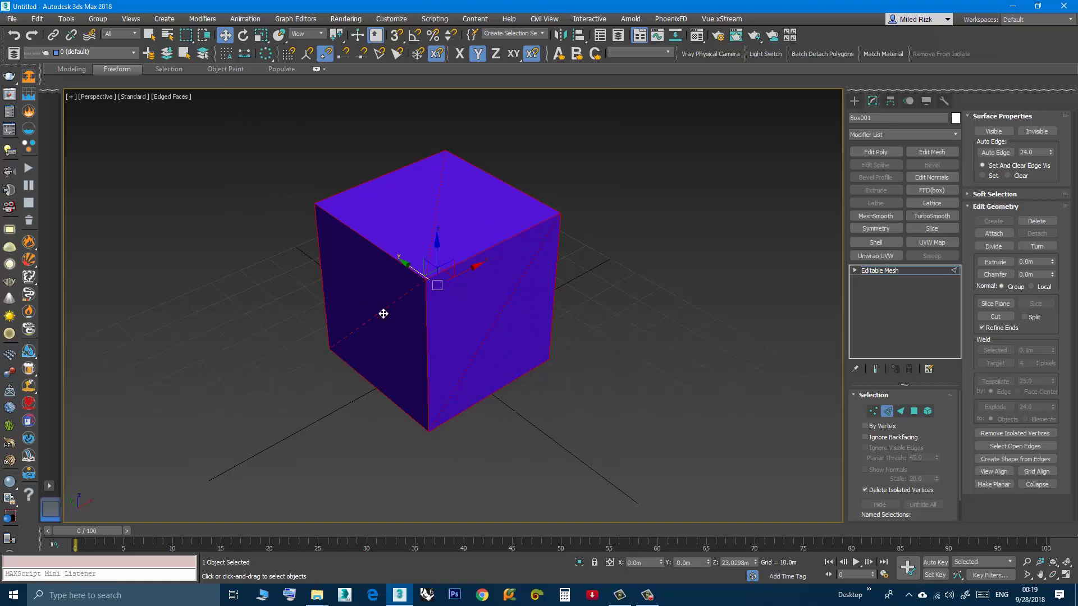
- Pick and drop the right face's hidden diagonal, then reselect every edge of the cube
middle_click_drag(399, 319, 515, 295, "alt")
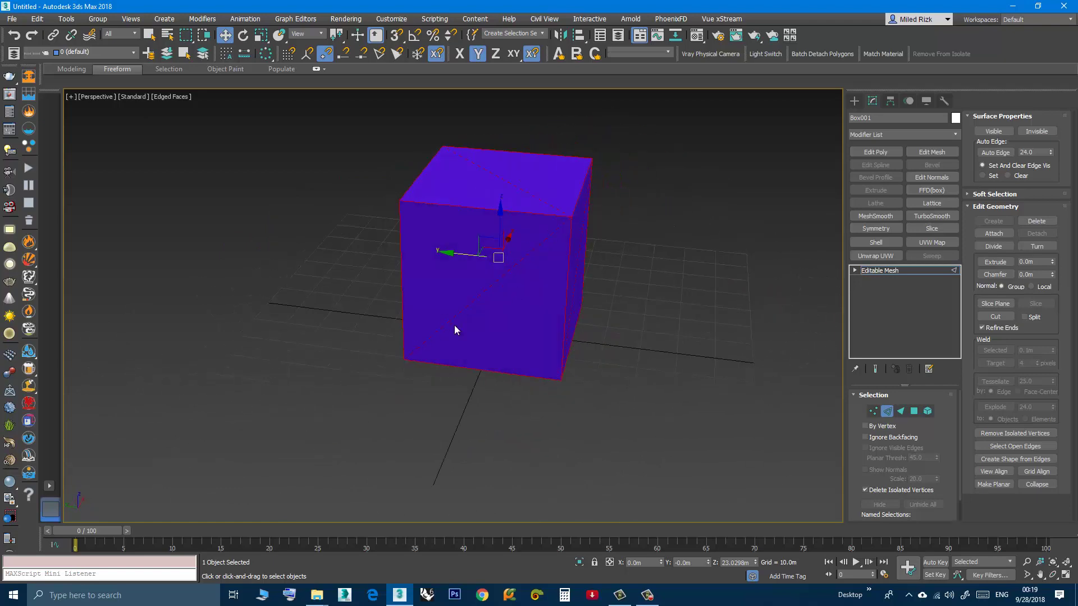
mouse_move(455, 330)
middle_mouse_down("alt")
mouse_move(551, 313)
mouse_move(336, 344)
mouse_move(363, 332)
mouse_move(323, 378)
mouse_move(315, 445)
middle_mouse_up("alt")
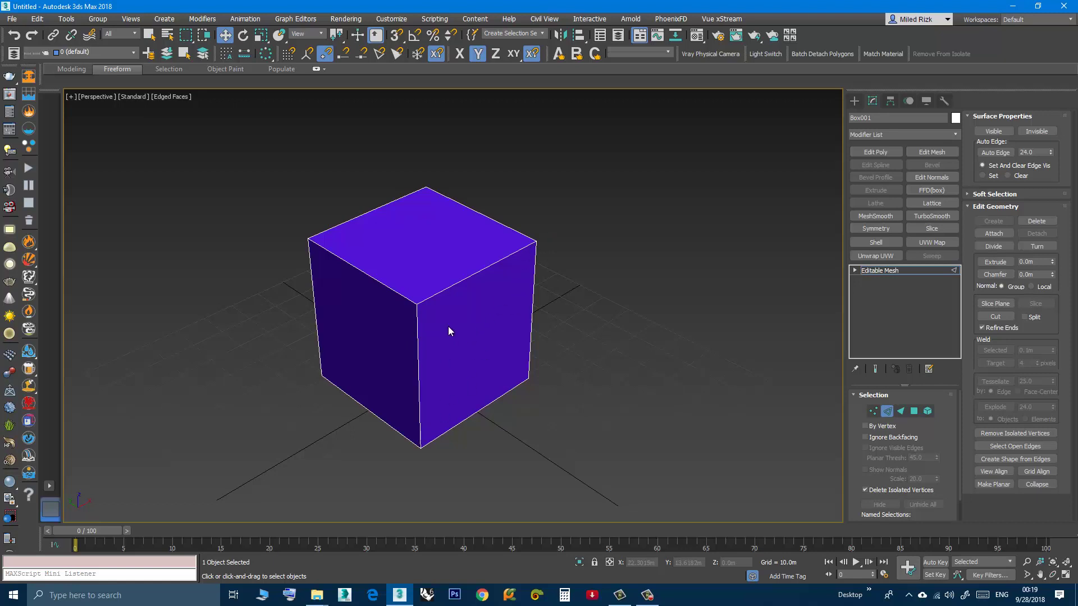
middle_click_drag(448, 327, 481, 327)
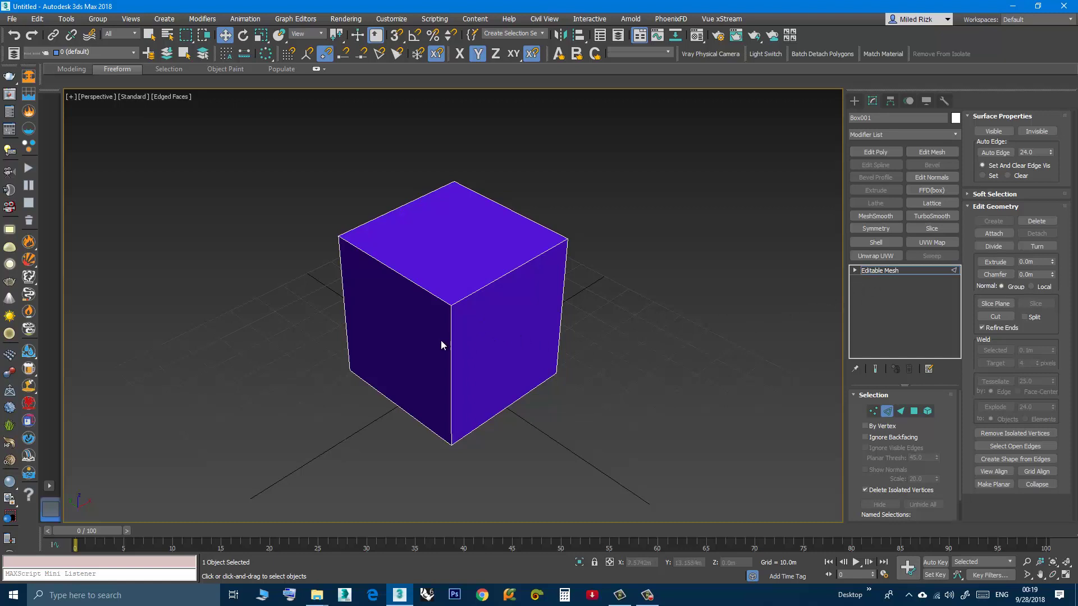
mouse_move(440, 339)
middle_mouse_down()
mouse_move(414, 339)
mouse_move(414, 327)
mouse_move(423, 344)
middle_mouse_up()
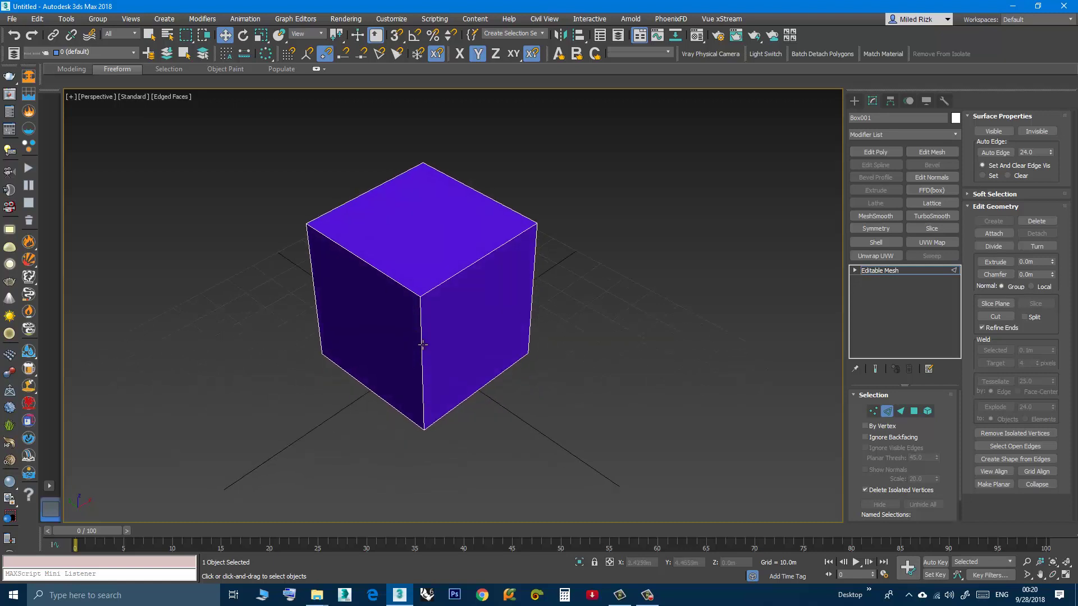
left_click(487, 319)
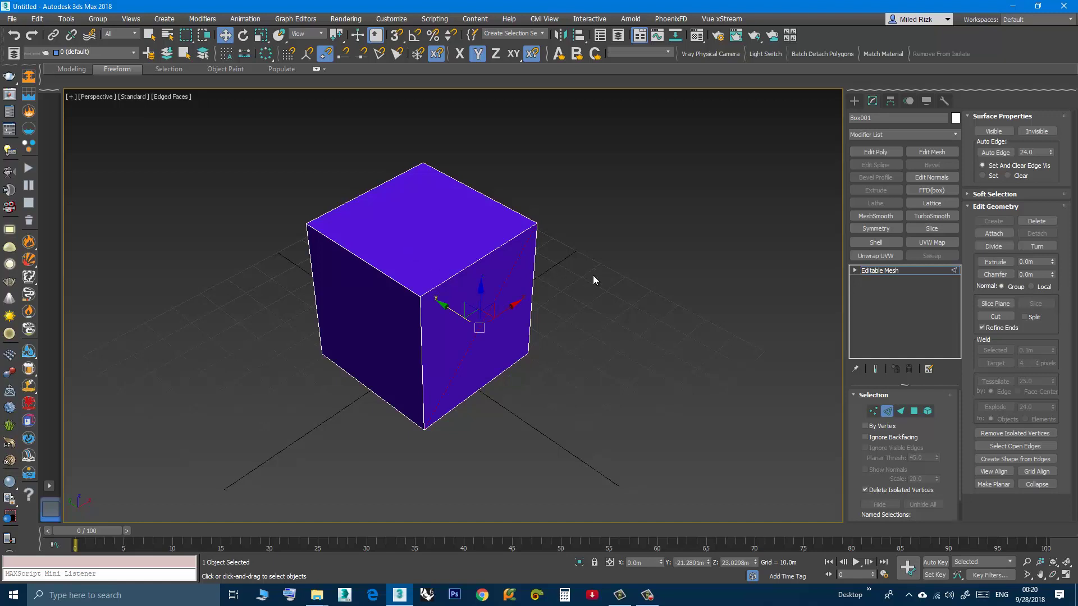
left_click(565, 302)
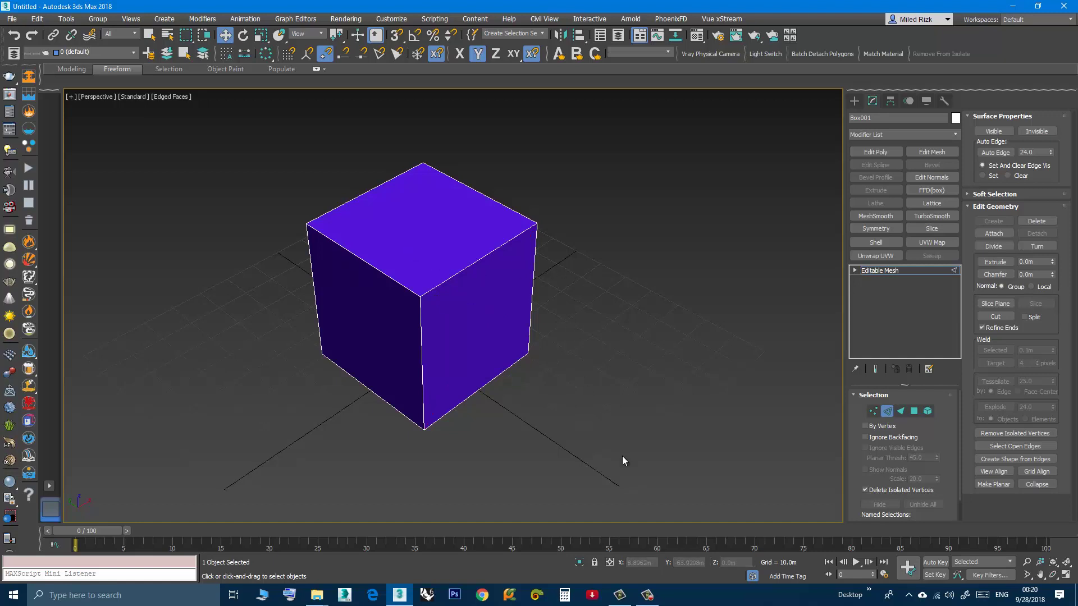
left_click_drag(256, 124, 255, 124)
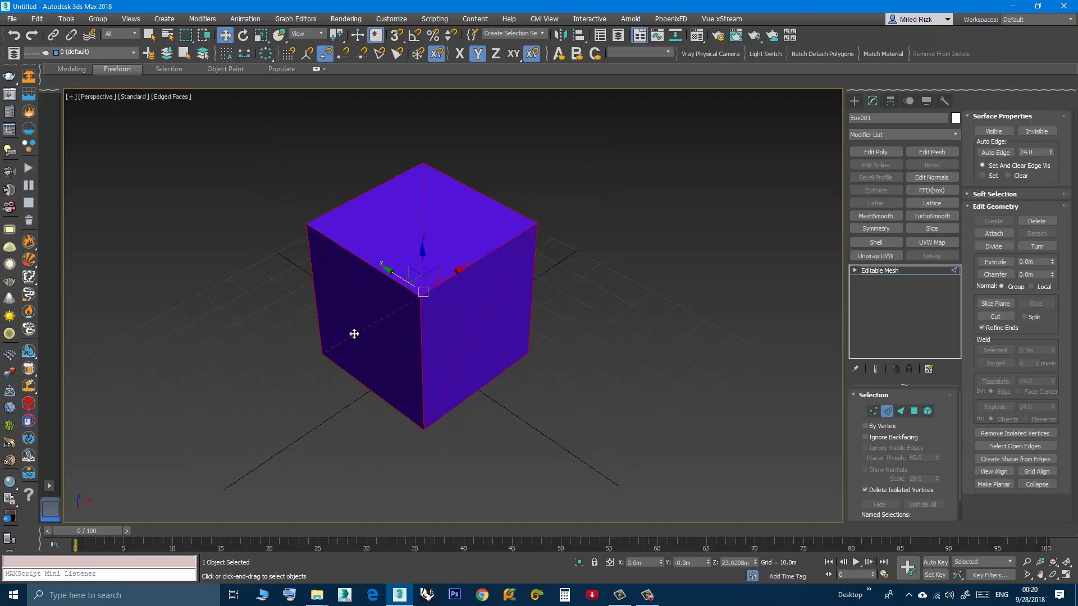
middle_click_drag(393, 350, 458, 345)
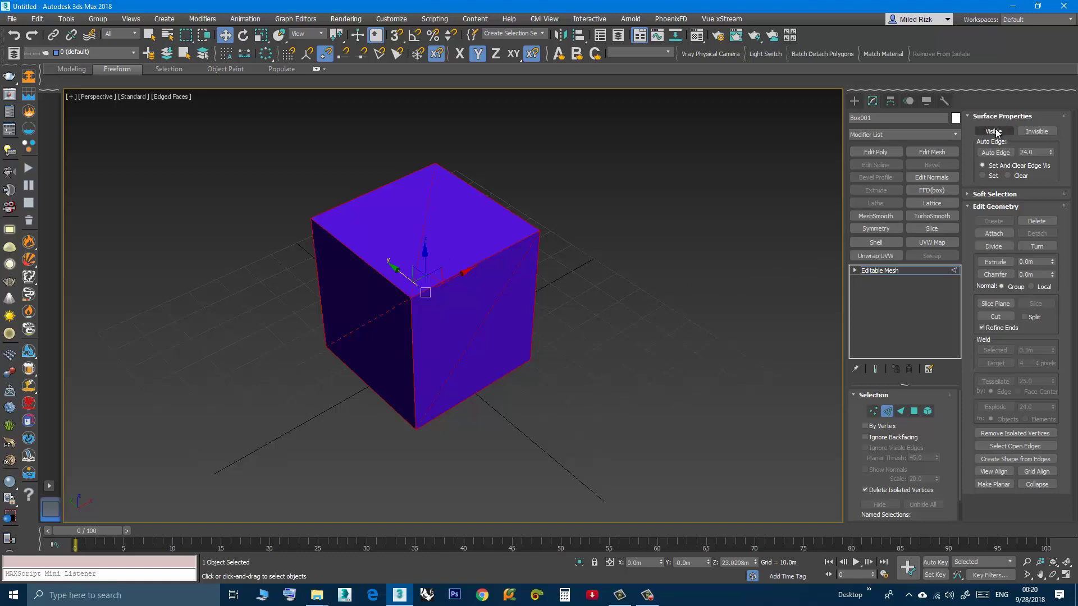
- Deselect the edges and orbit to show each face's now-visible triangle diagonal
mouse_move(614, 386)
middle_mouse_down("alt")
mouse_move(592, 367)
mouse_move(607, 368)
mouse_move(608, 387)
middle_mouse_up("alt")
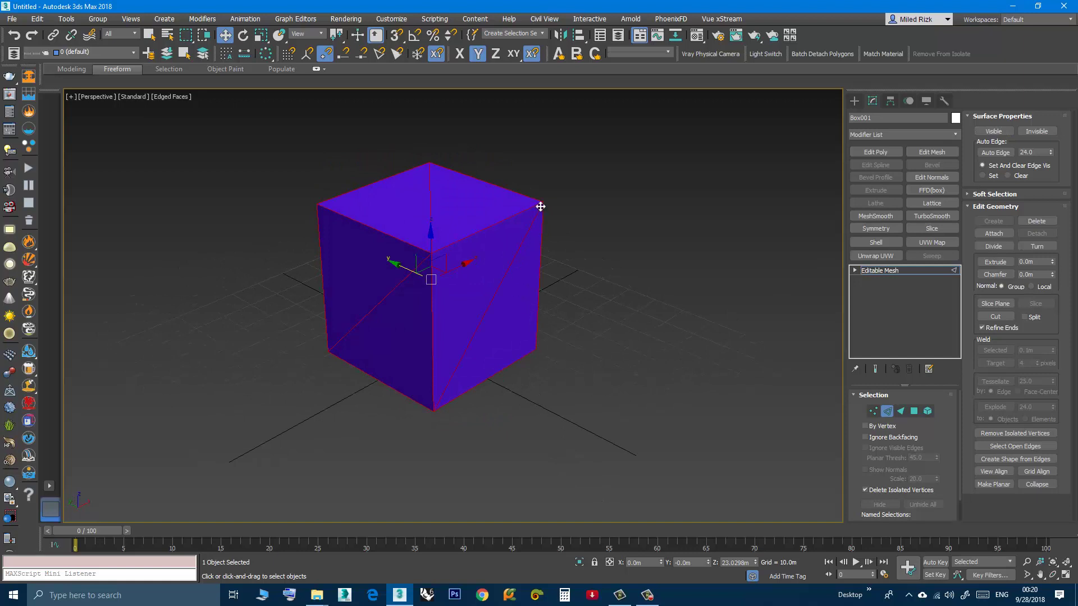
left_click(508, 411)
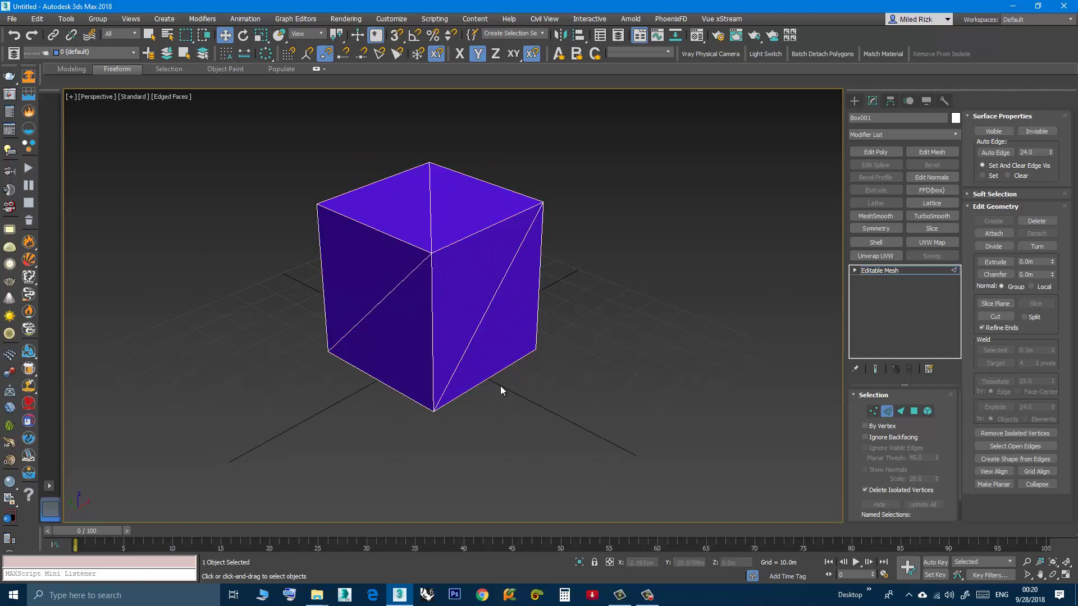
mouse_move(449, 371)
middle_mouse_down("alt")
mouse_move(500, 361)
mouse_move(449, 368)
mouse_move(458, 359)
middle_mouse_up("alt")
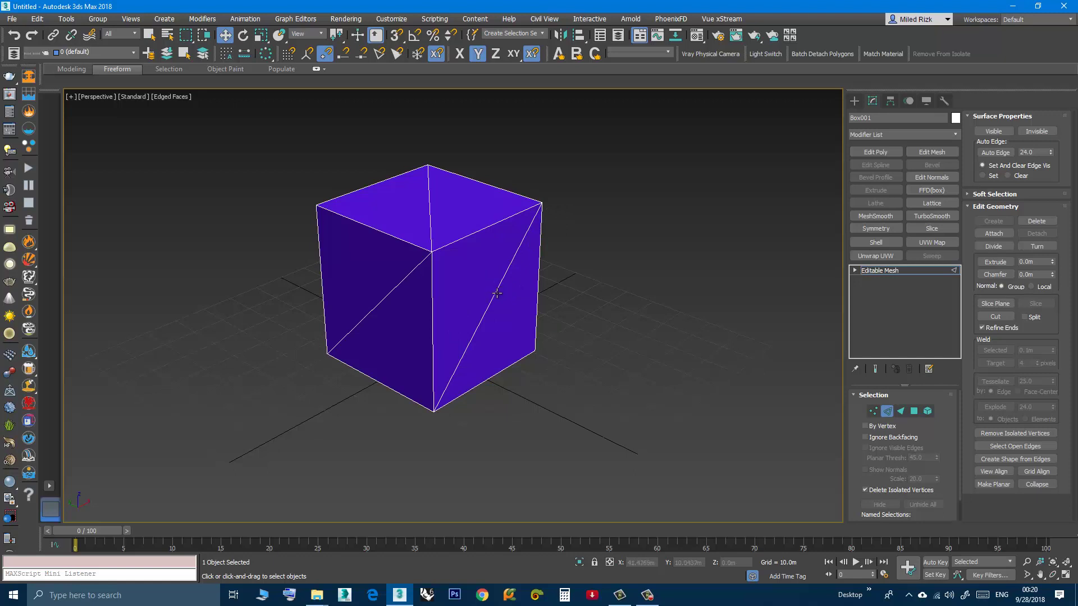
mouse_move(497, 292)
middle_mouse_down("alt")
mouse_move(494, 280)
mouse_move(502, 306)
middle_mouse_up("alt")
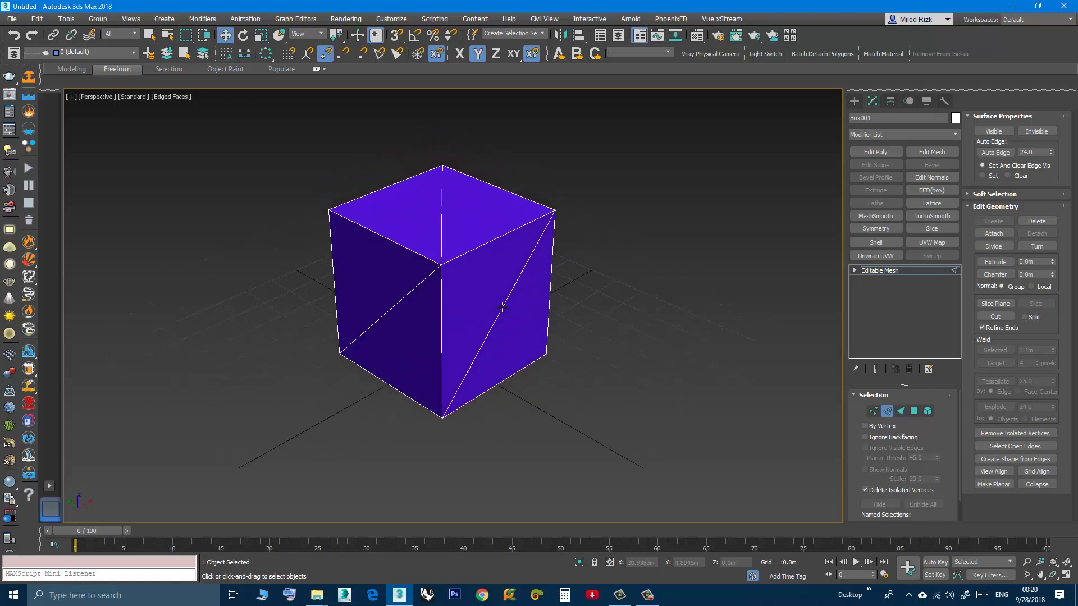
right_click(481, 279)
- Convert the Editable Mesh back to an Editable Poly
mouse_move(523, 419)
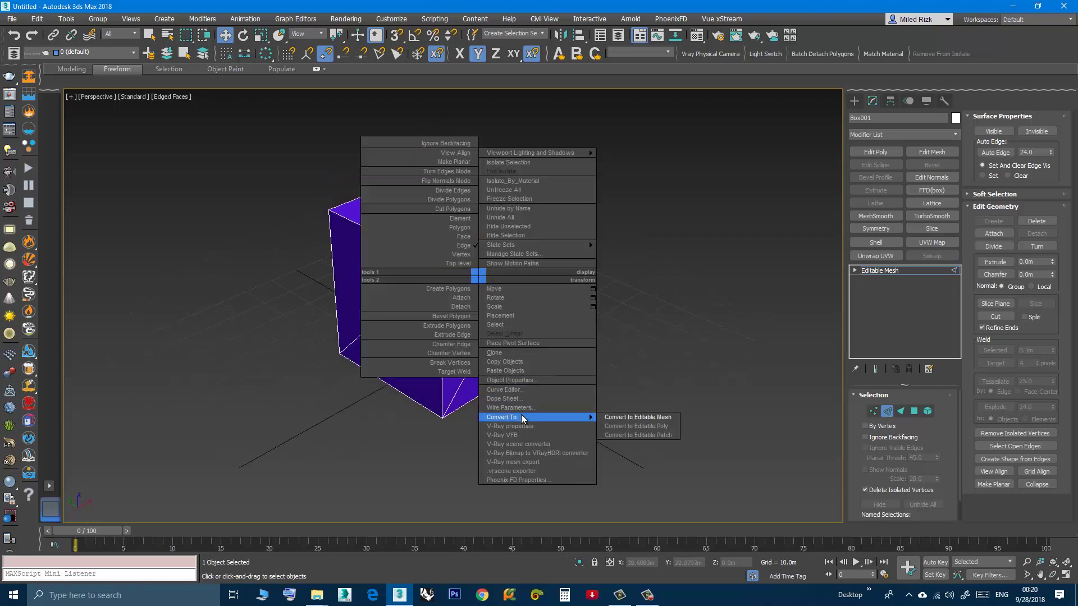
left_click(627, 420)
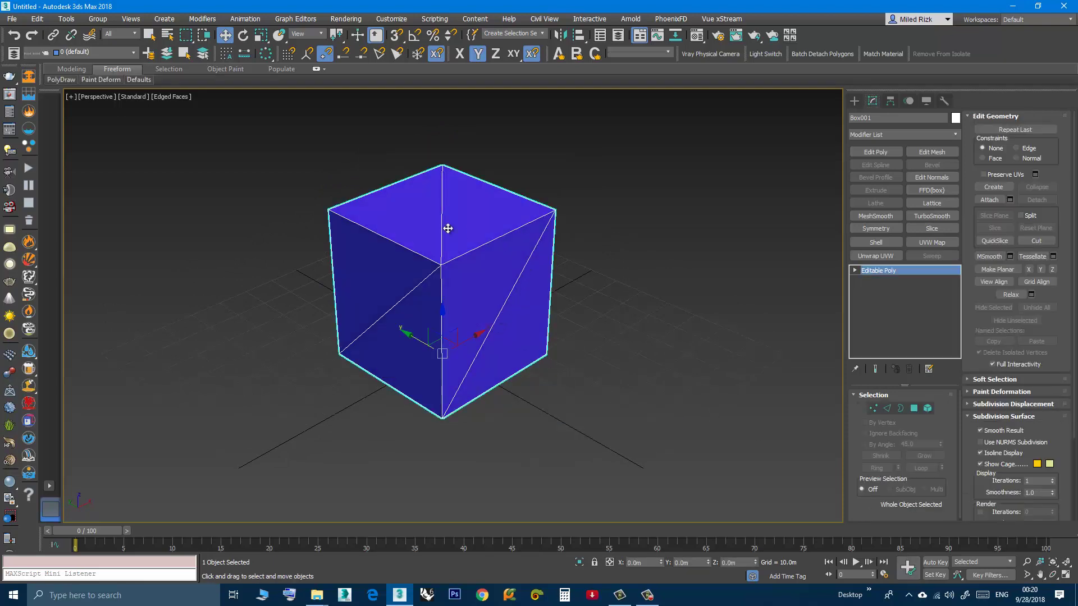
middle_click_drag(436, 287, 457, 298, "alt")
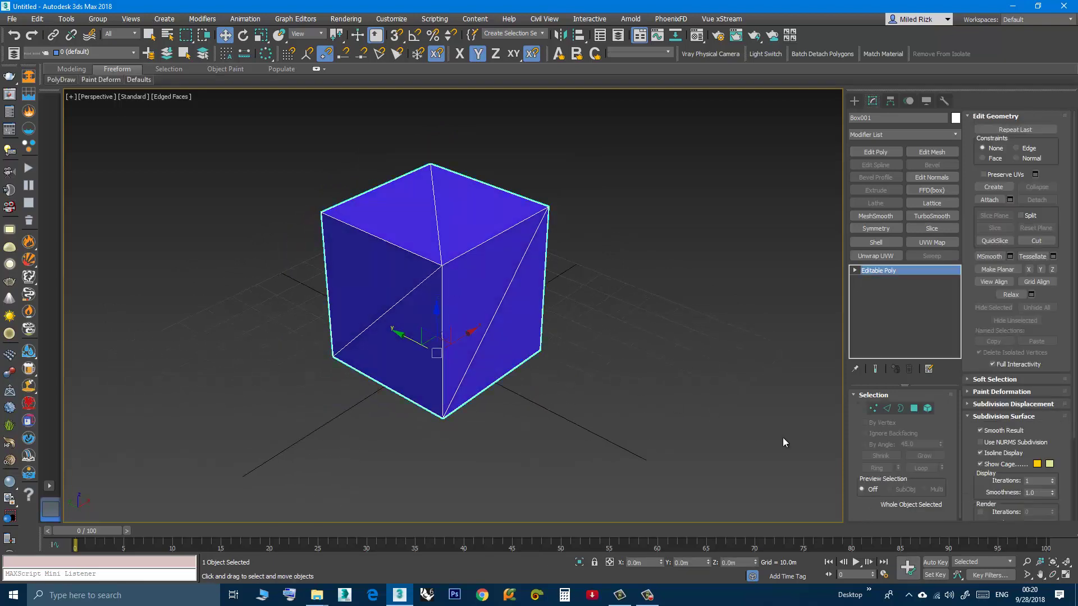
- In Polygon mode, select individual triangles on the right, top and left faces
left_click(915, 408)
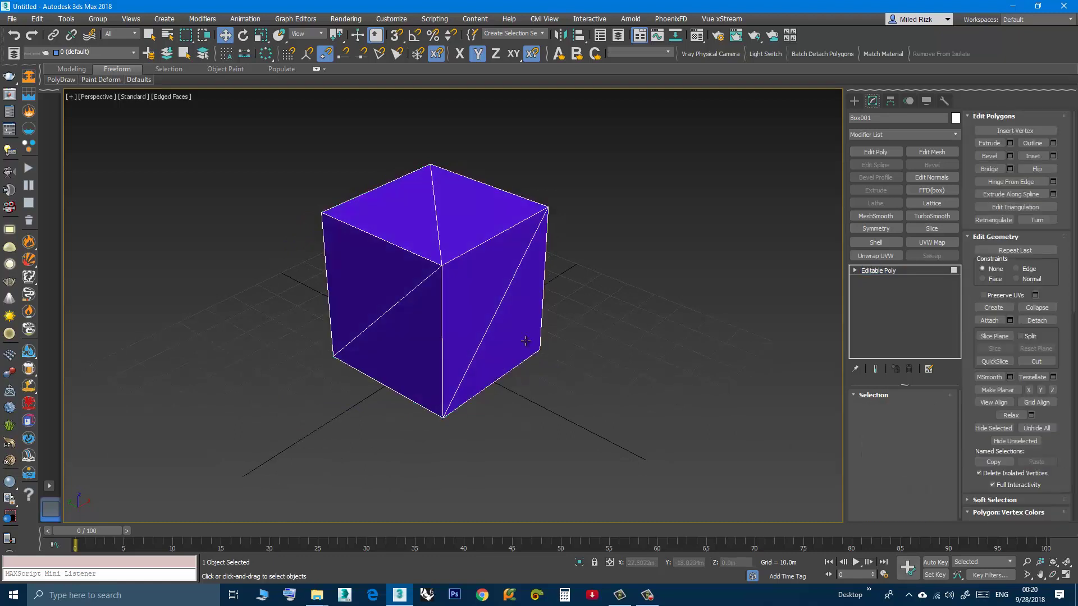
left_click(470, 280)
left_click(477, 241)
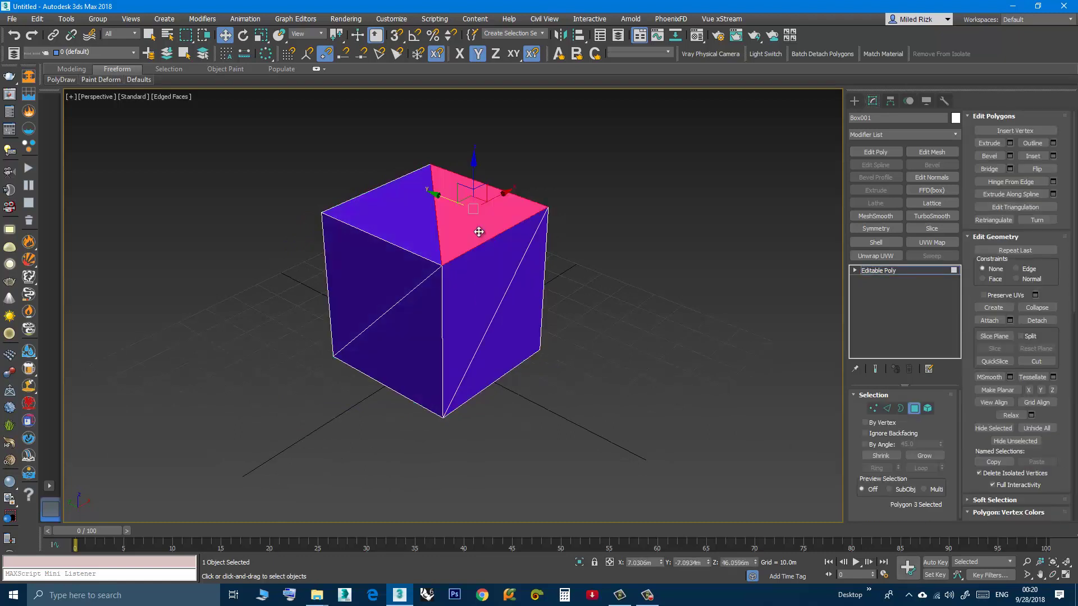
left_click(390, 279)
left_click(416, 328)
left_click(479, 319)
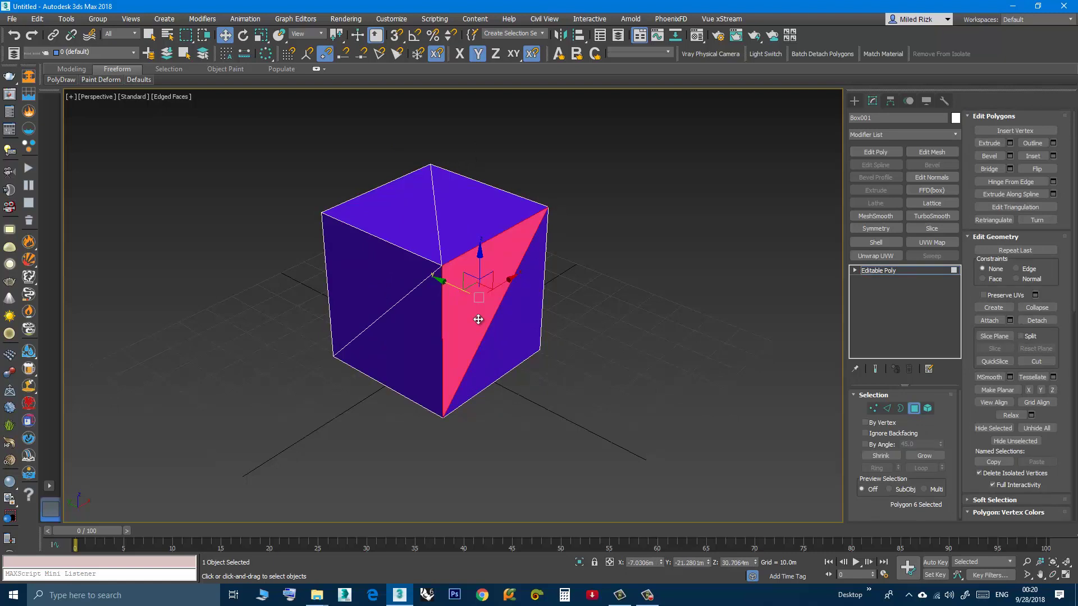
left_click(509, 360)
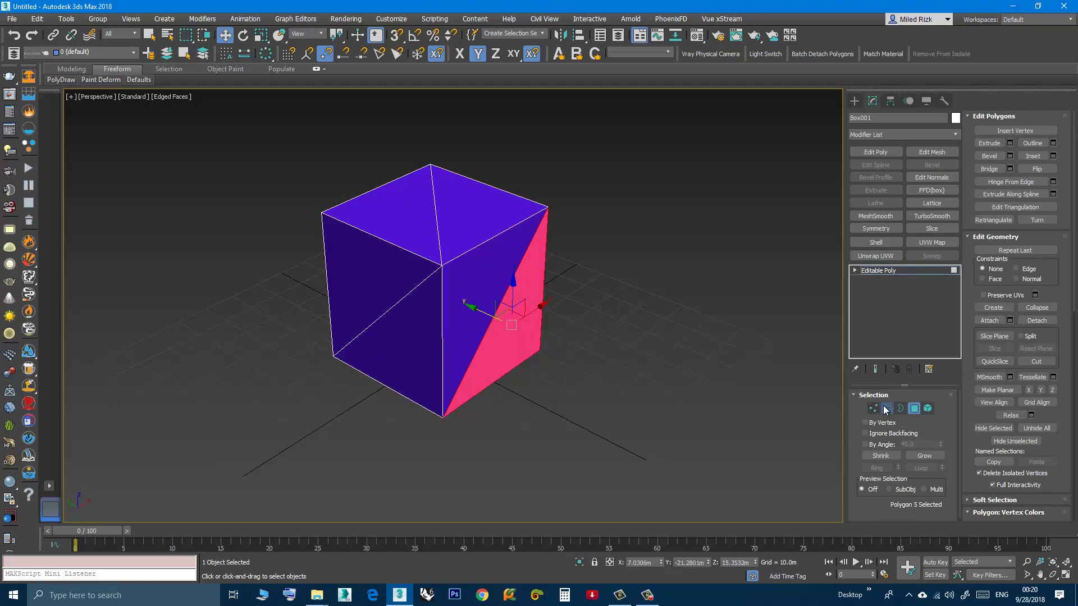
- In Edge mode, select the diagonal and outer edges of the right, top and left faces
left_click(887, 409)
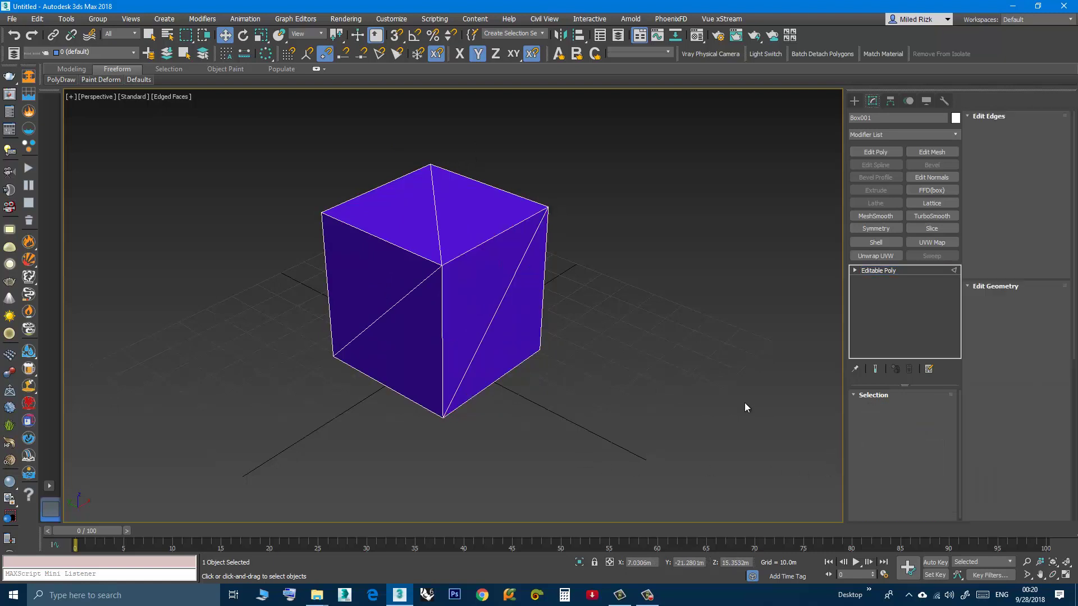
left_click(494, 317)
left_click(438, 231)
left_click(407, 291)
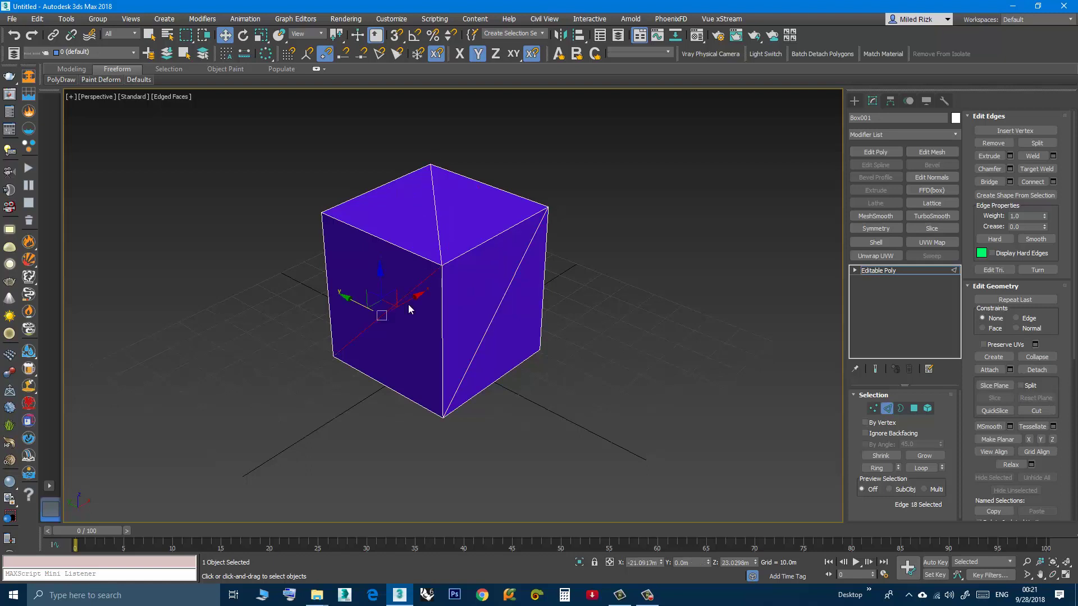
left_click(442, 337)
left_click(483, 337)
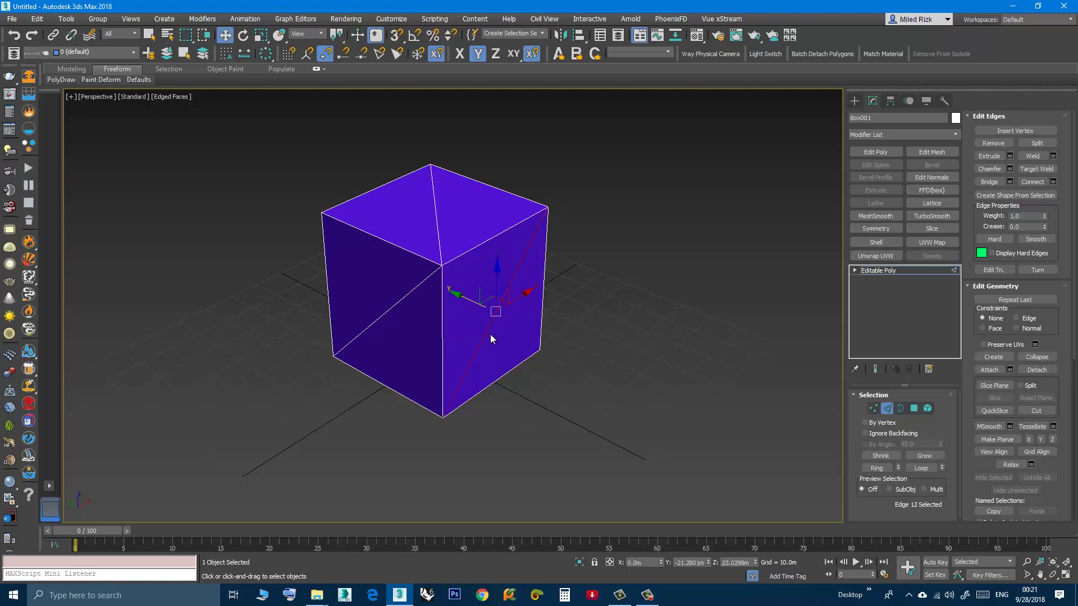
left_click(508, 372)
left_click(539, 328)
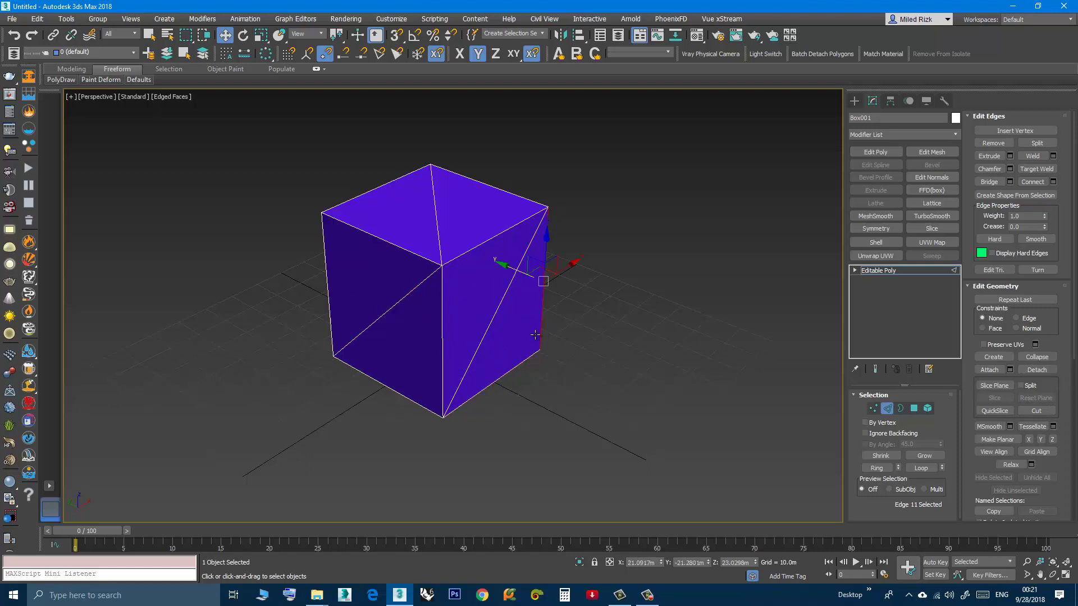
- Clear the edges and, at Polygon level, select a triangular face on the right
left_click(470, 252)
left_click(568, 386)
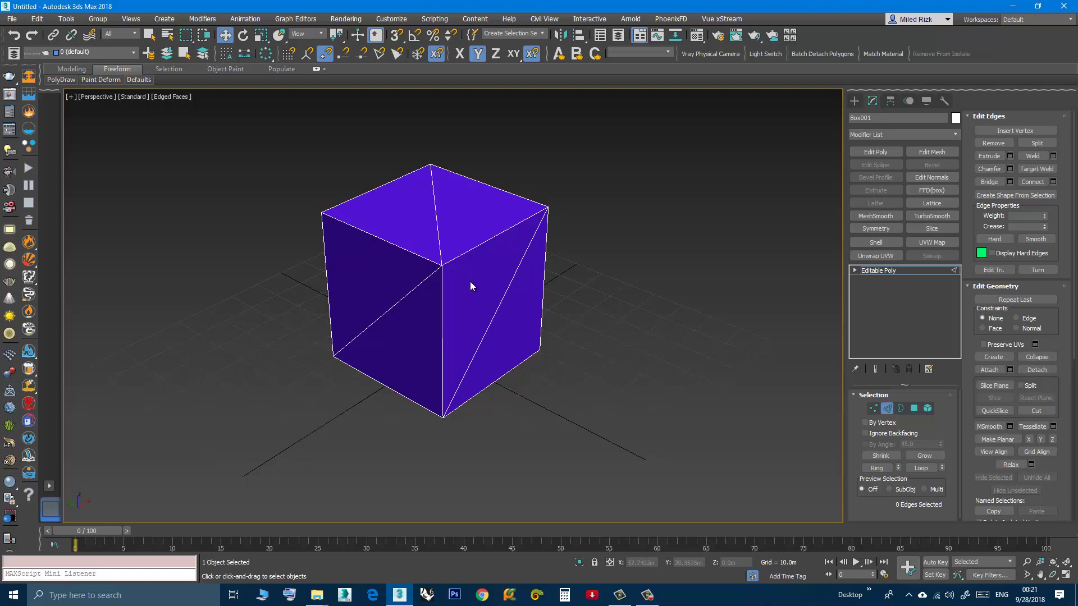
middle_click_drag(470, 287, 478, 317, "alt")
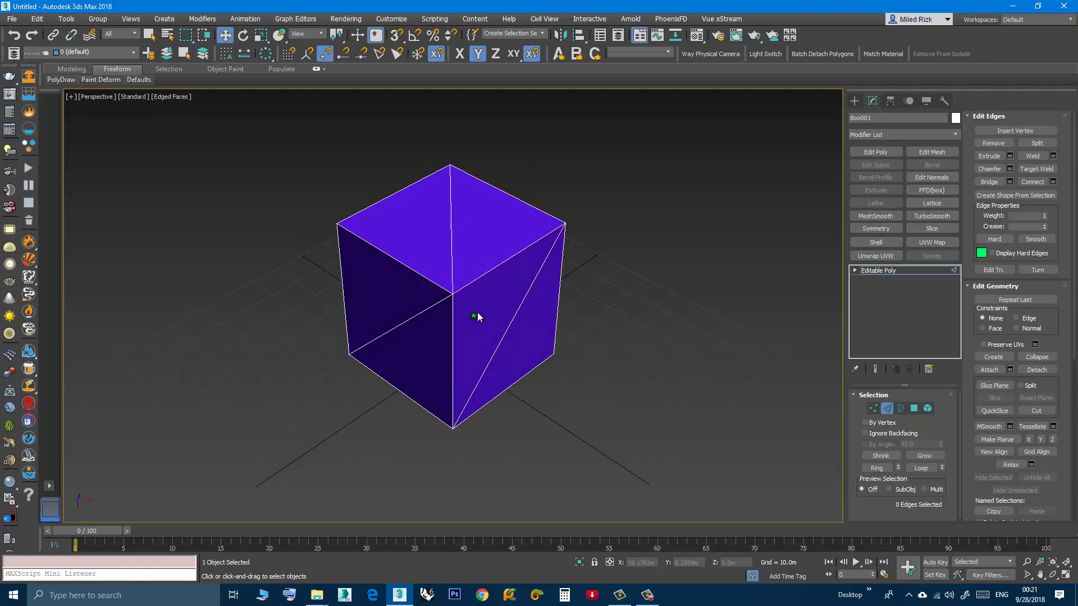
left_click(914, 409)
left_click(539, 303)
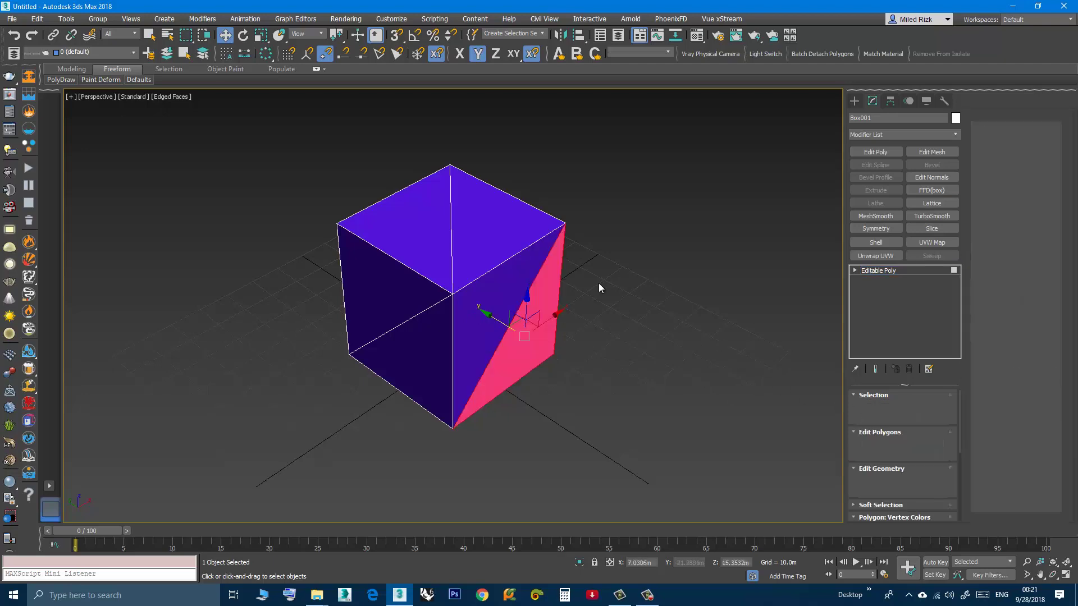
- Show the Modeling ribbon's Geometry (All) Quadrify options, then deselect all faces
left_click(316, 69)
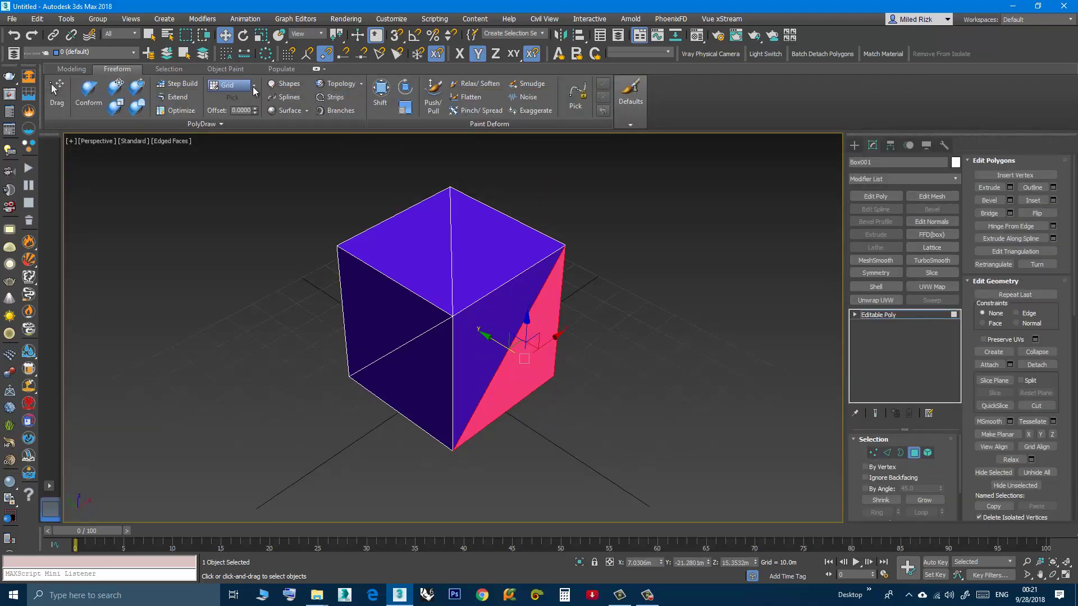
left_click(79, 72)
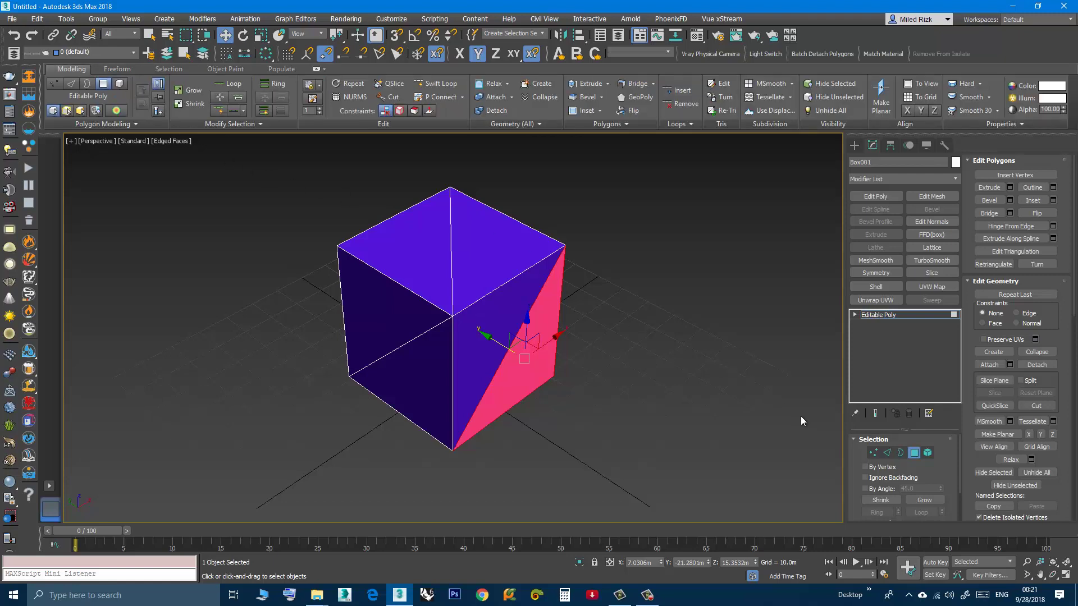
left_click(511, 123)
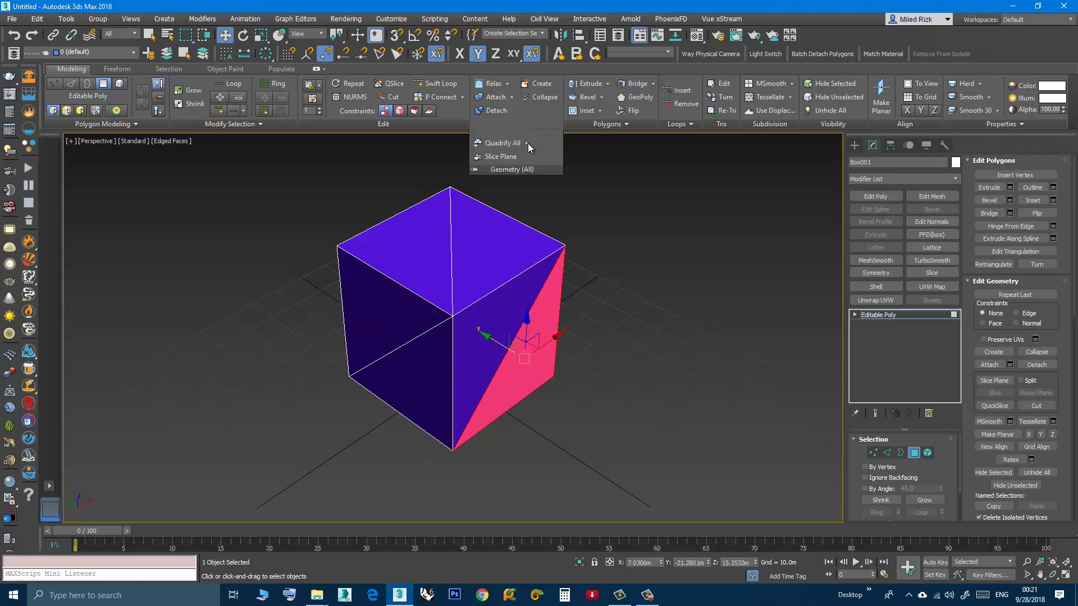
left_click(527, 144)
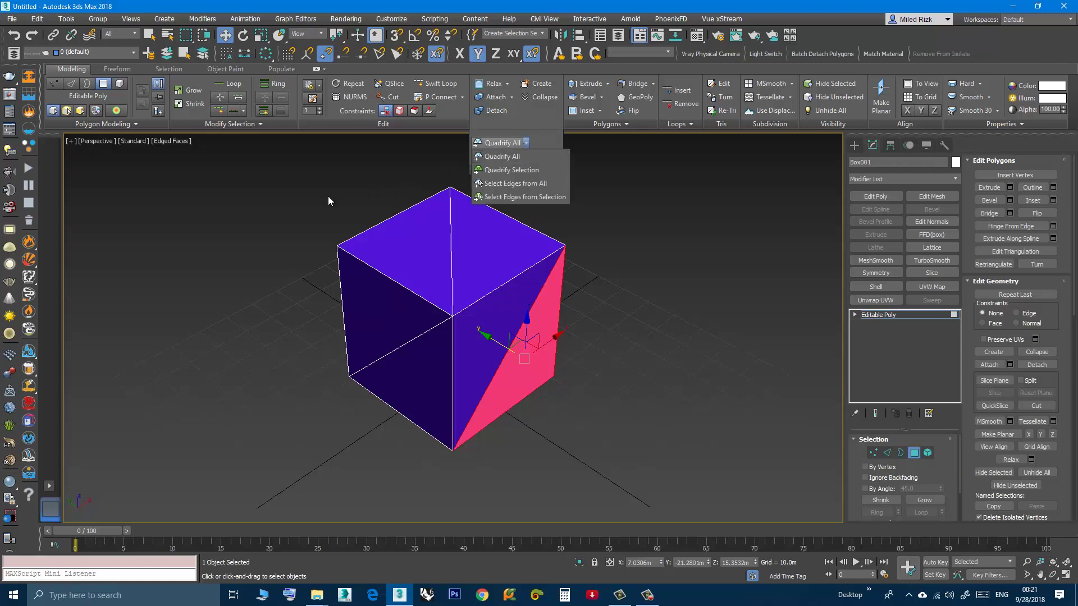
left_click(571, 430)
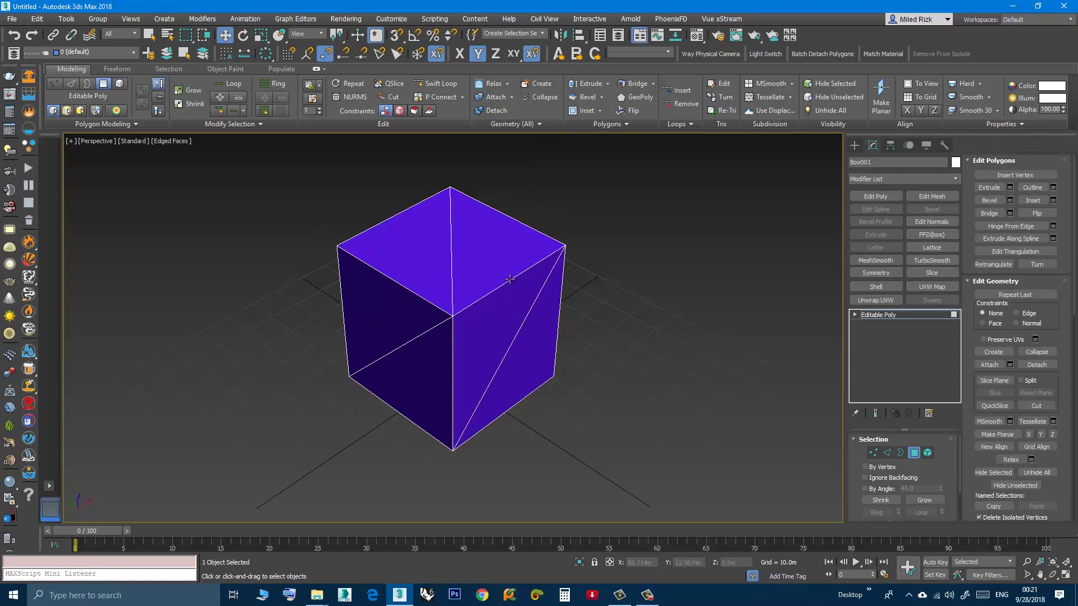
- Apply Quadrify All from Geometry (All), turning every box face into one quad
middle_click_drag(482, 354, 539, 361, "alt")
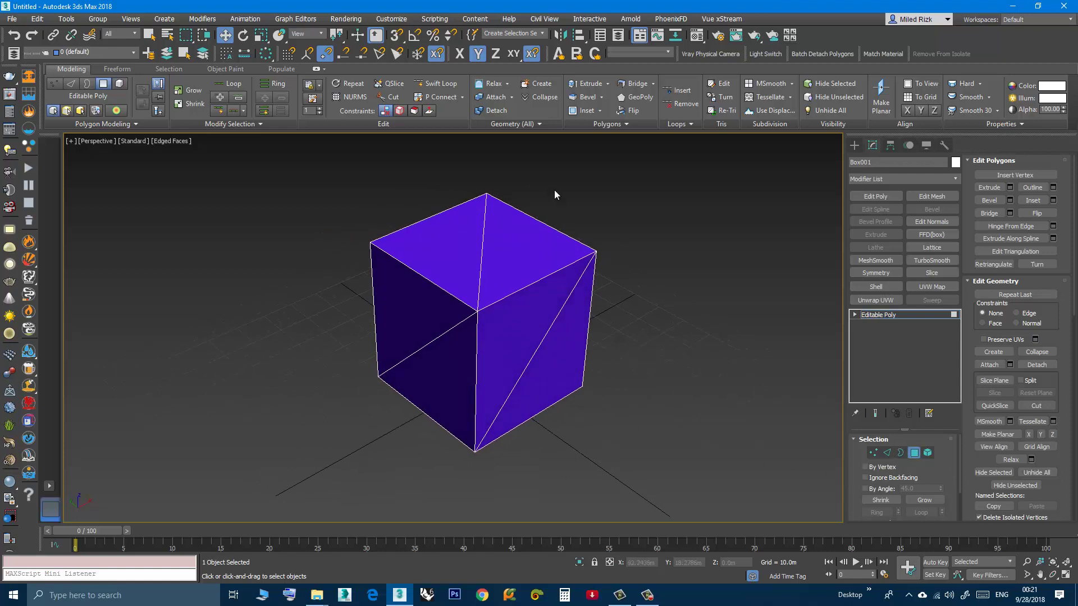
left_click(532, 123)
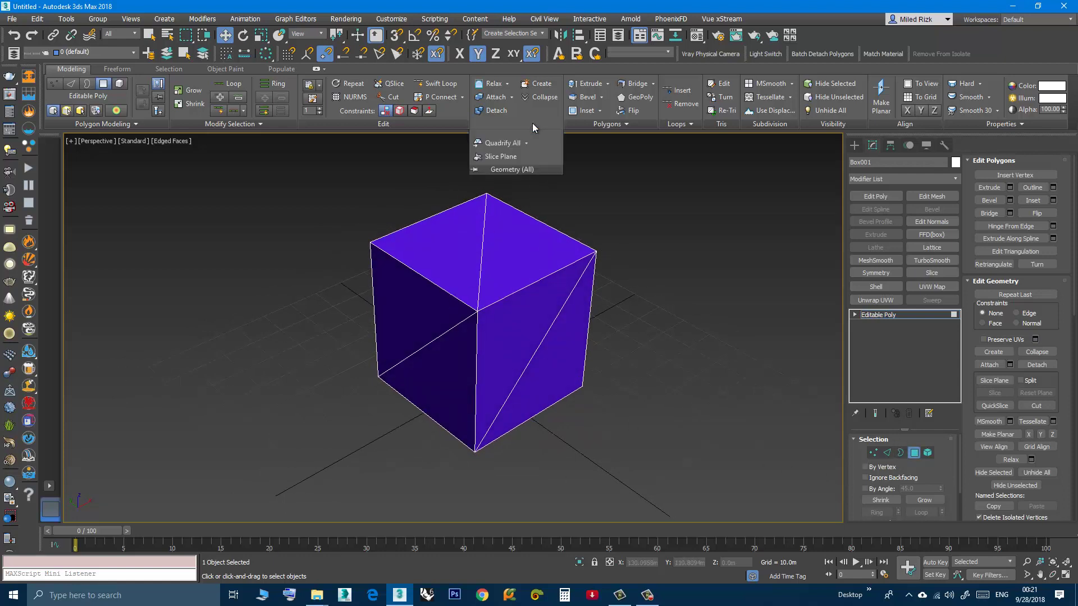
left_click(493, 147)
middle_click_drag(457, 325, 460, 351, "alt")
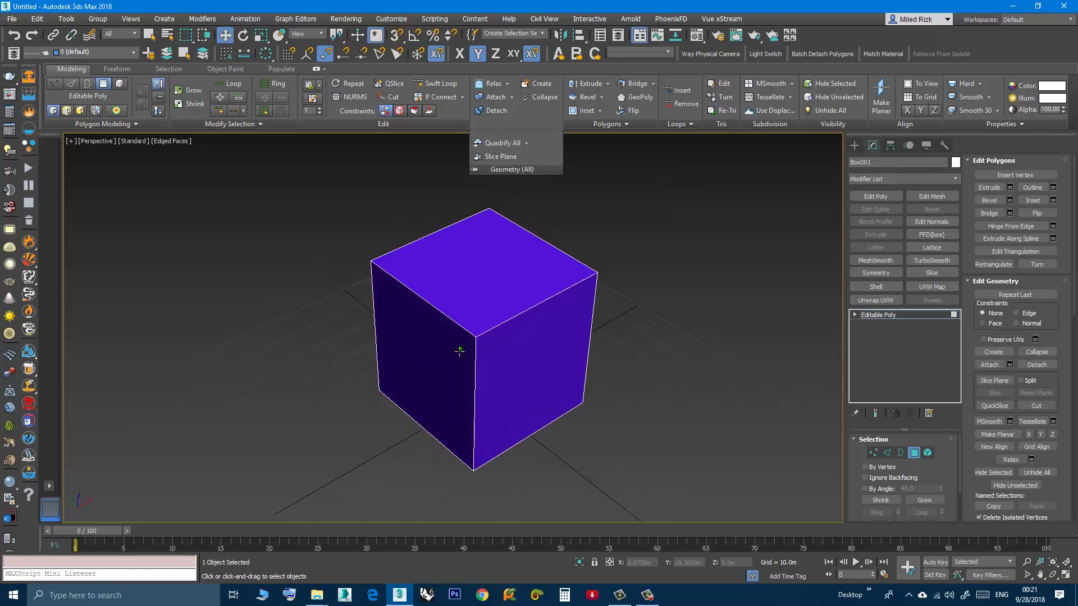
middle_click_drag(472, 304, 418, 279)
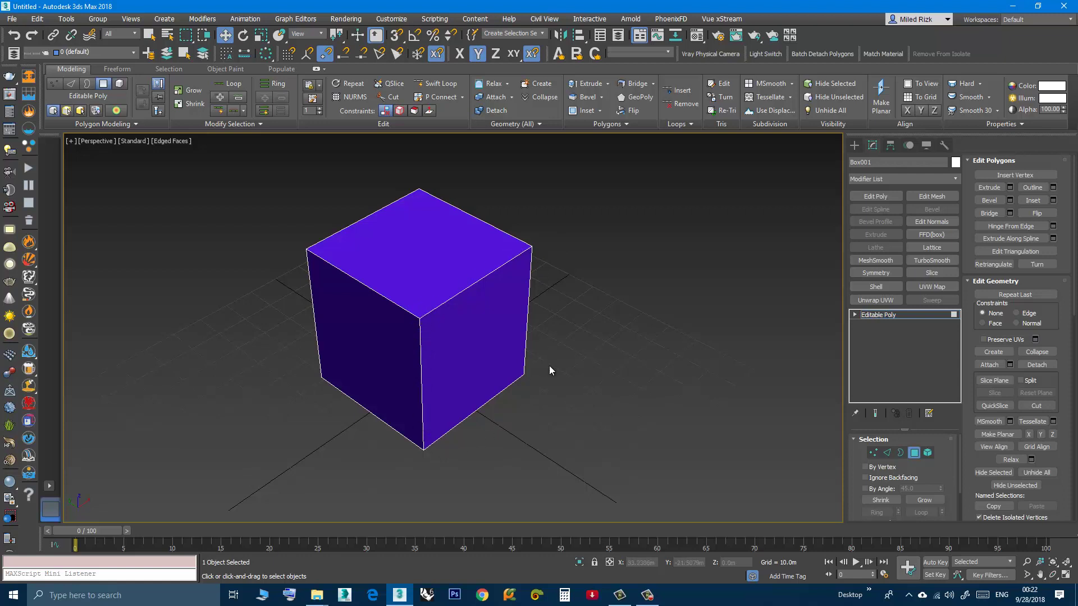
mouse_move(437, 333)
middle_mouse_down()
mouse_move(457, 344)
mouse_move(445, 347)
mouse_move(435, 320)
mouse_move(512, 298)
mouse_move(488, 303)
mouse_move(510, 342)
mouse_move(495, 322)
middle_mouse_up()
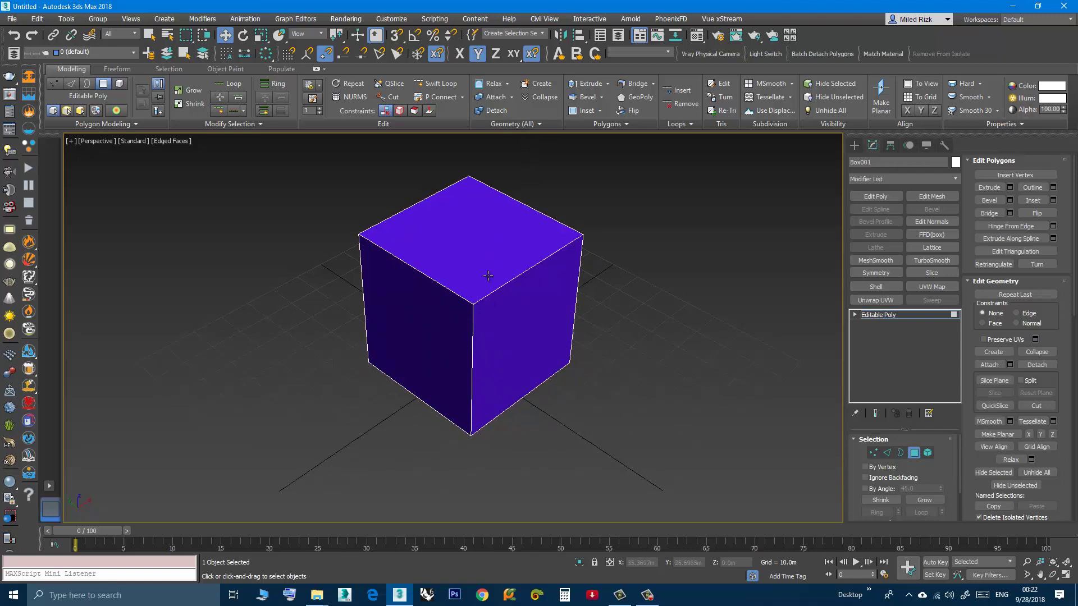
- Select the cube's right and top faces
middle_click_drag(487, 276, 485, 300)
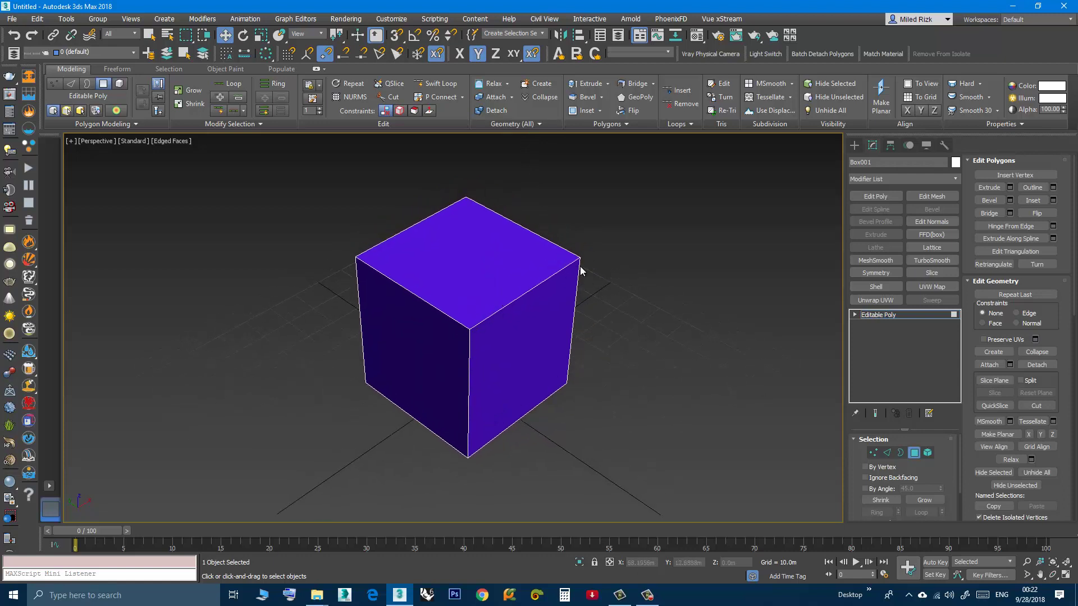
middle_click_drag(530, 339, 529, 308, "alt")
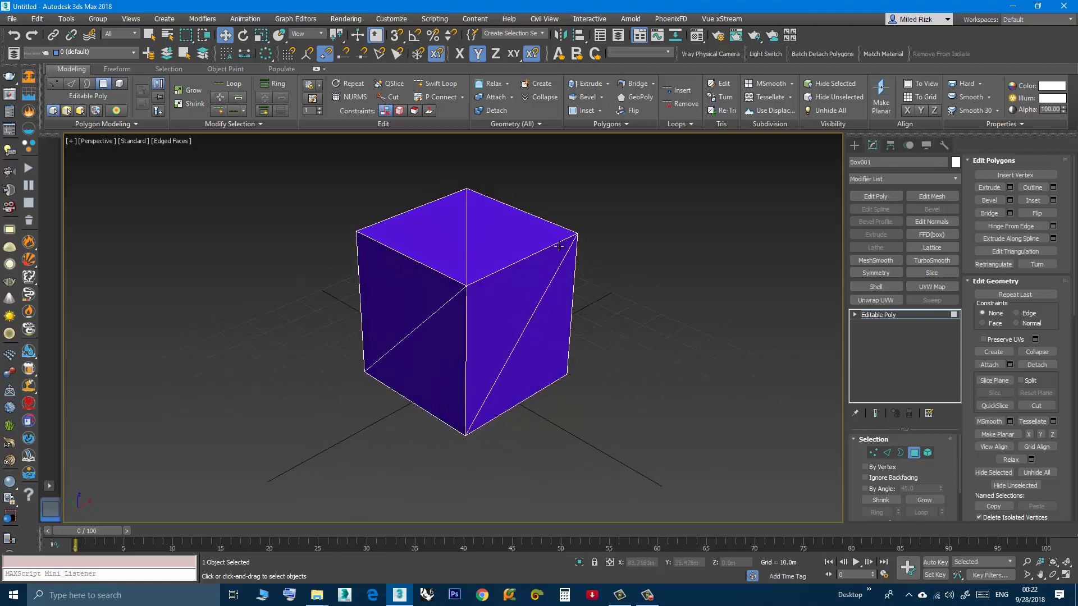
left_click(541, 344)
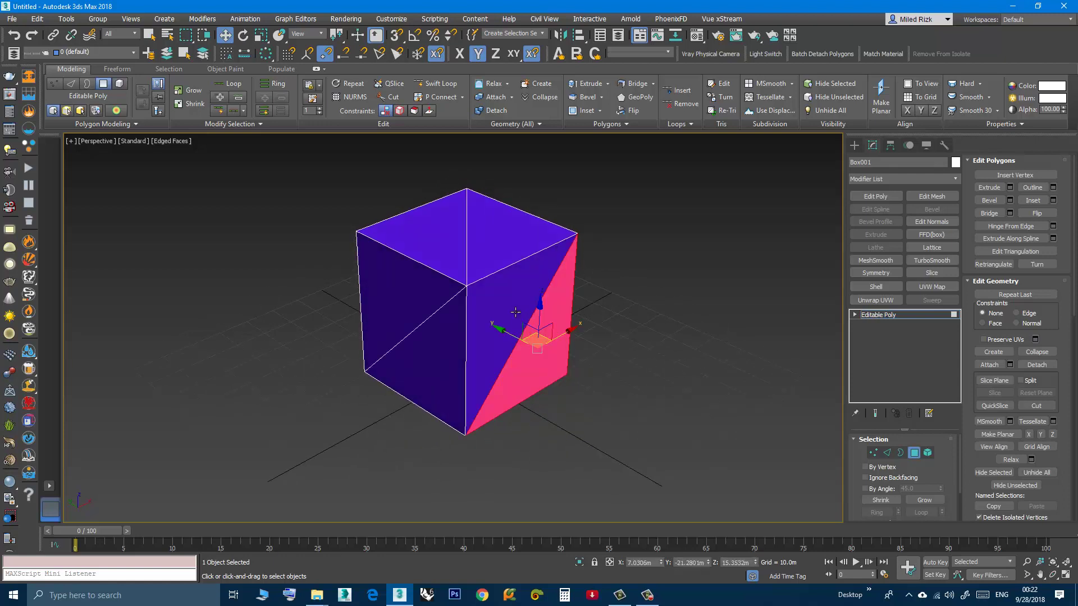
left_click(507, 249, "ctrl")
left_click(452, 240, "ctrl")
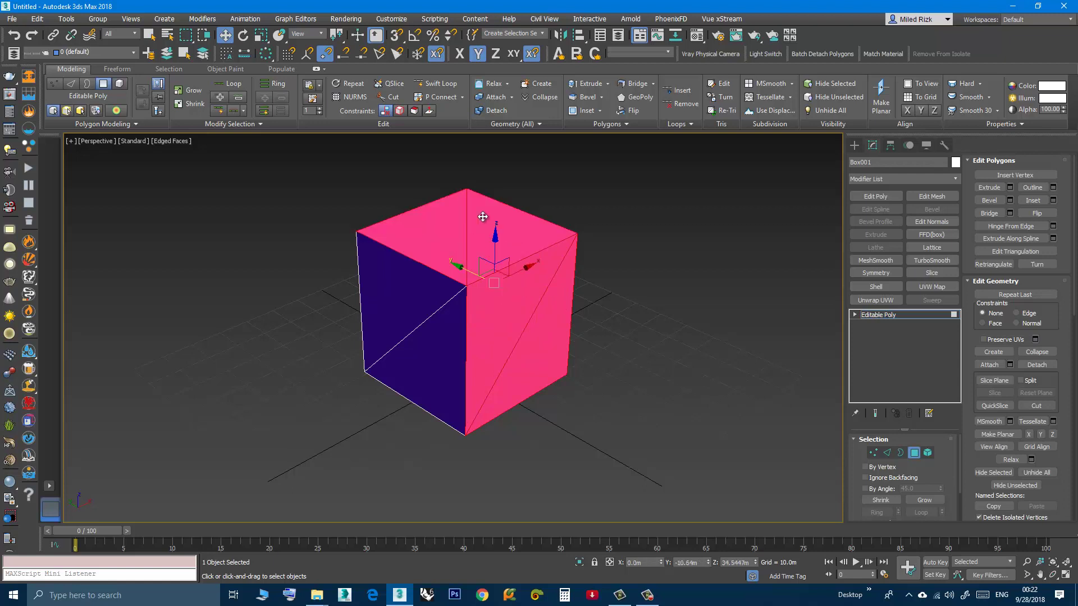
- Apply Quadrify Selection to those faces and deselect to check the left diagonal remains
left_click(539, 123)
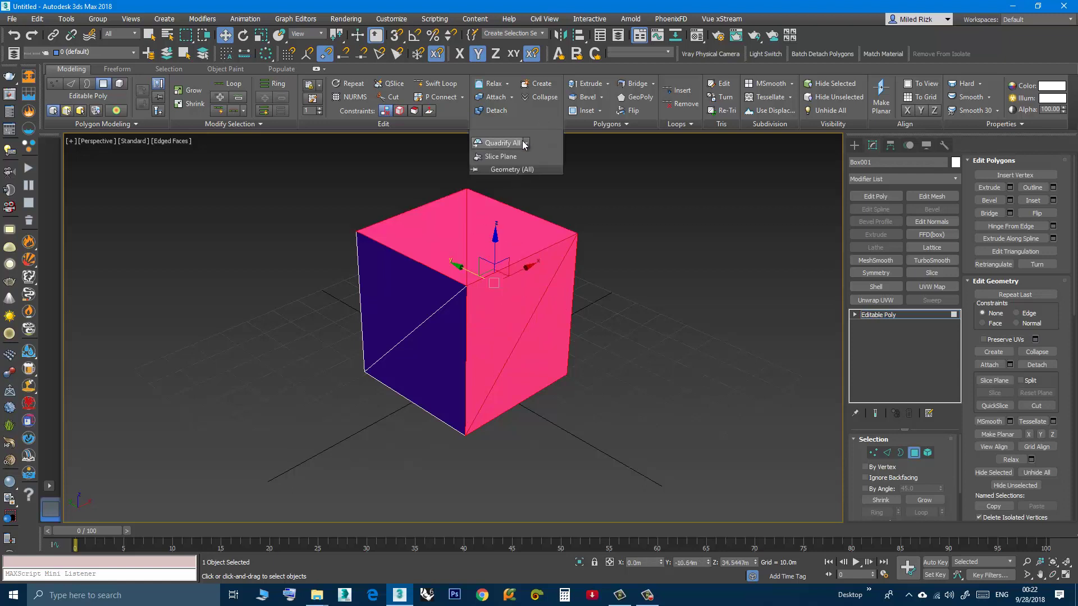
left_click(526, 143)
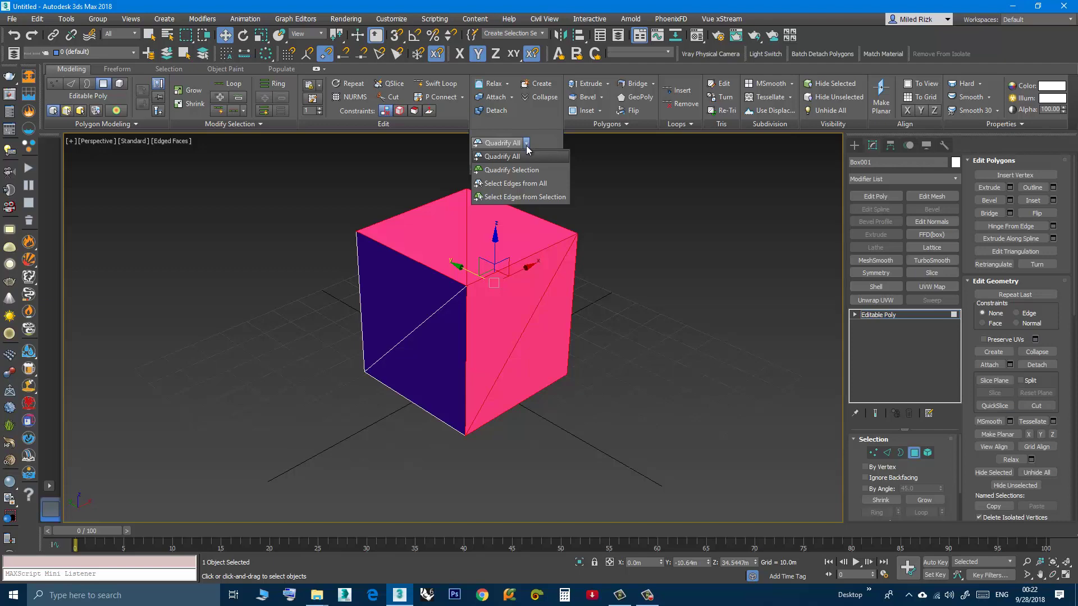
left_click(502, 170)
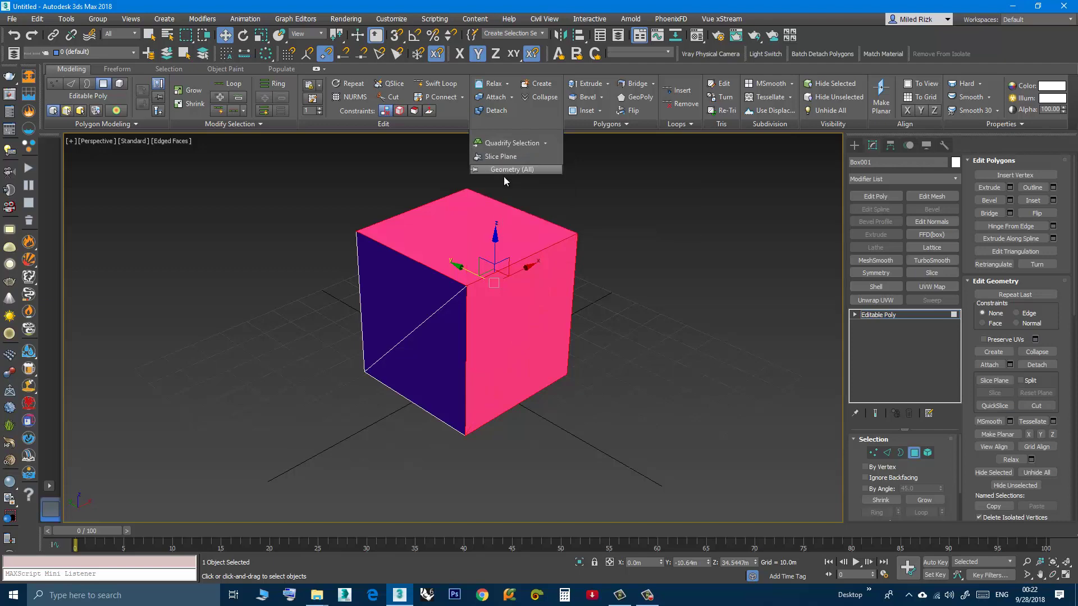
left_click(611, 340)
mouse_move(601, 354)
middle_mouse_down("alt")
mouse_move(531, 371)
mouse_move(603, 368)
middle_mouse_up("alt")
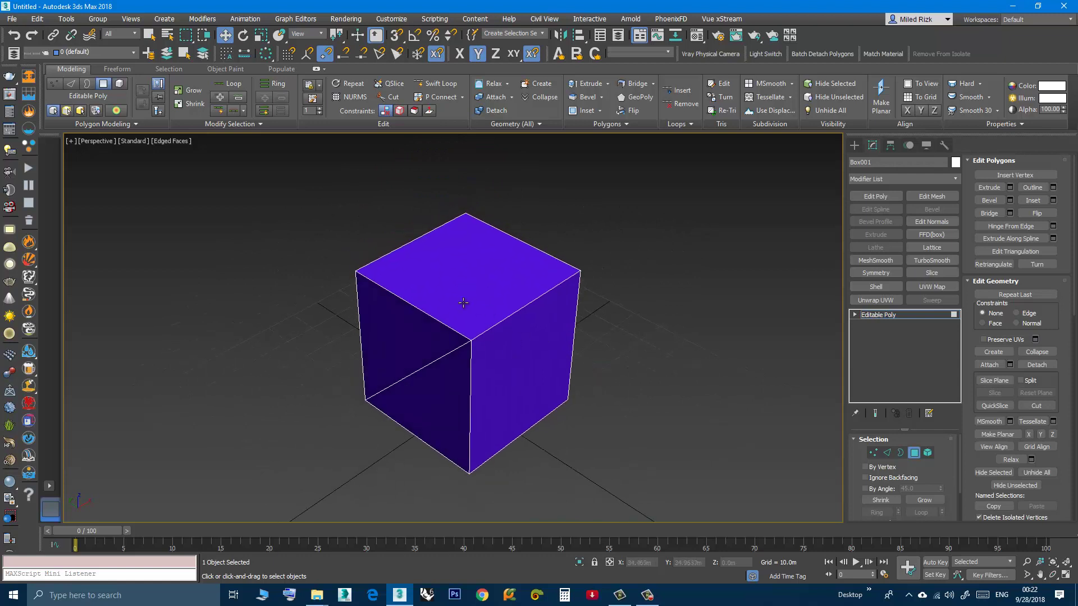
- Leave Polygon sub-object mode so Editable Poly works on the whole Box001 object
scroll(472, 304, "down", 3)
middle_click_drag(480, 303, 541, 339, "alt")
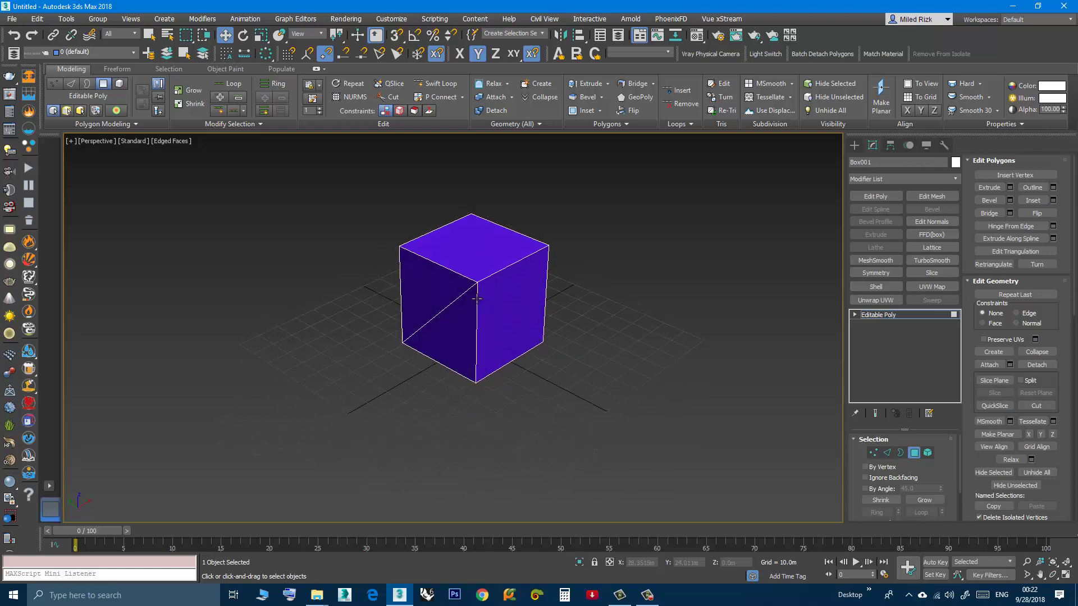
scroll(494, 315, "up", 2)
middle_click_drag(493, 315, 516, 353)
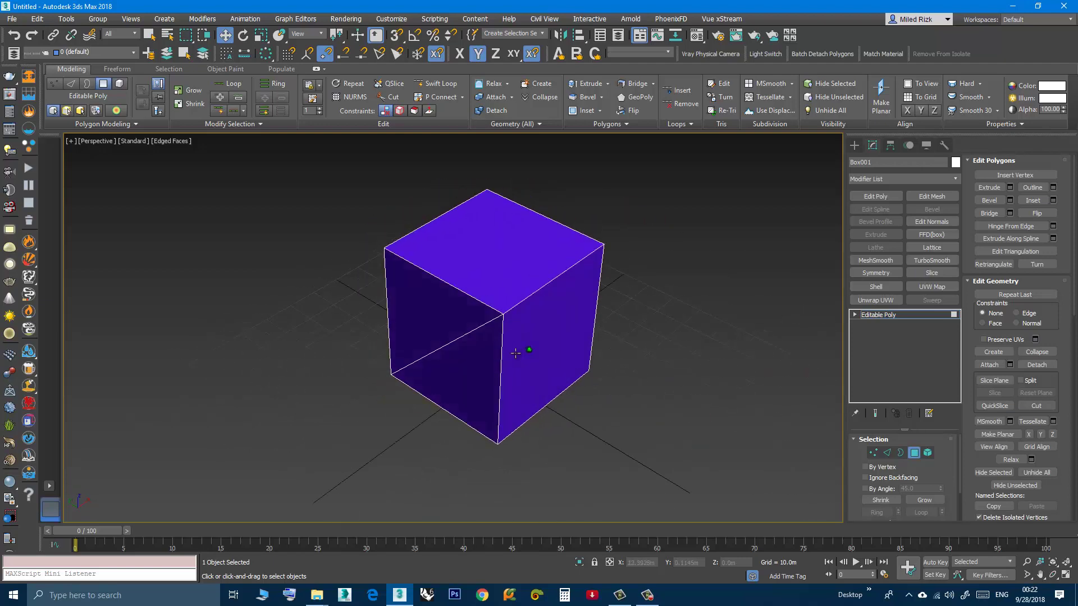
left_click(895, 316)
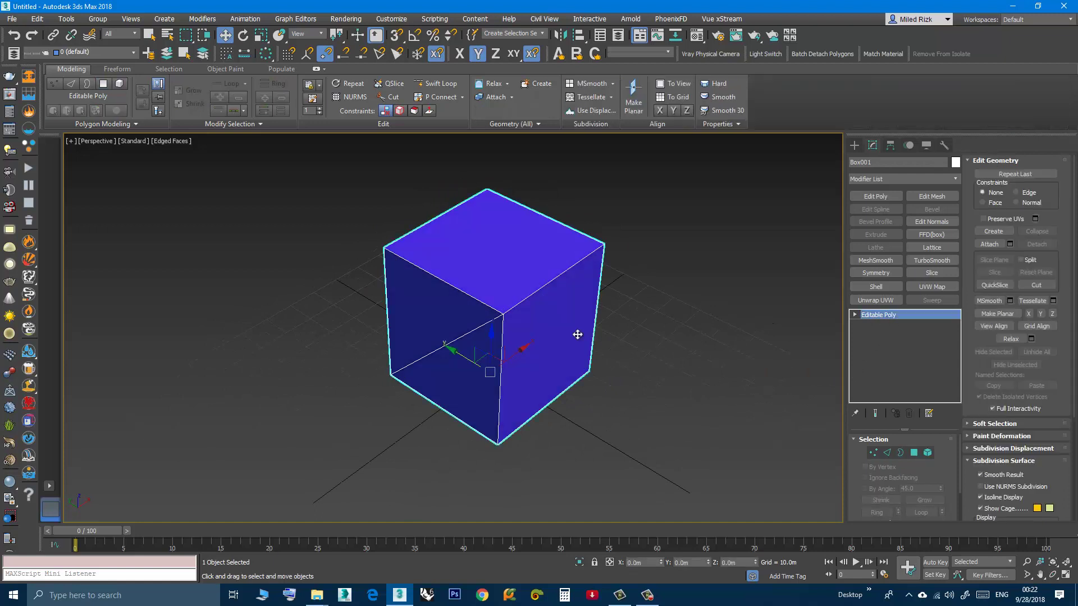
mouse_move(578, 334)
middle_mouse_down("alt")
mouse_move(561, 342)
mouse_move(569, 339)
middle_mouse_up("alt")
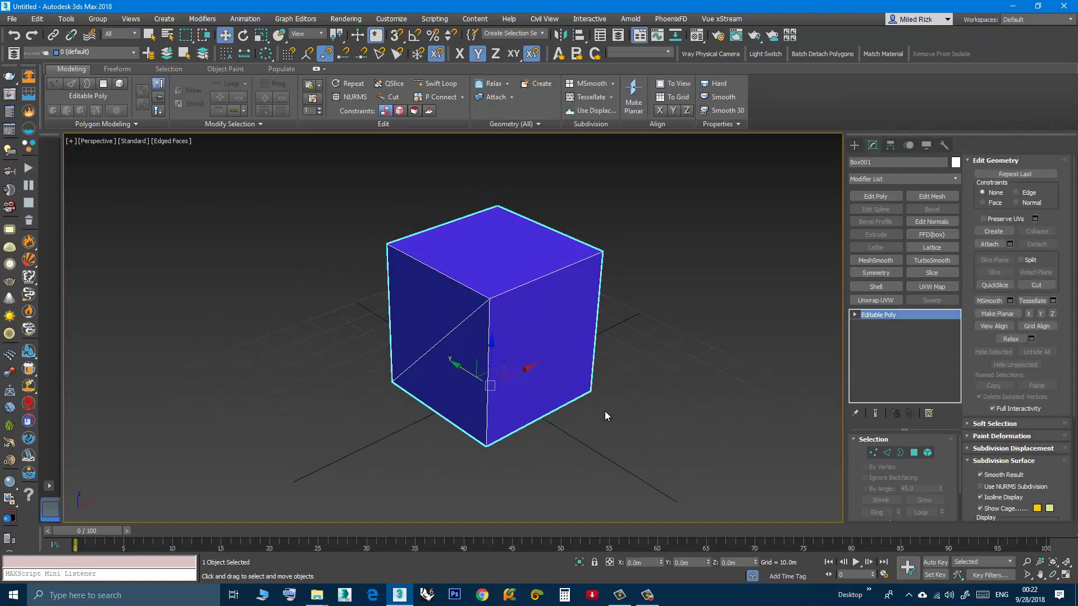